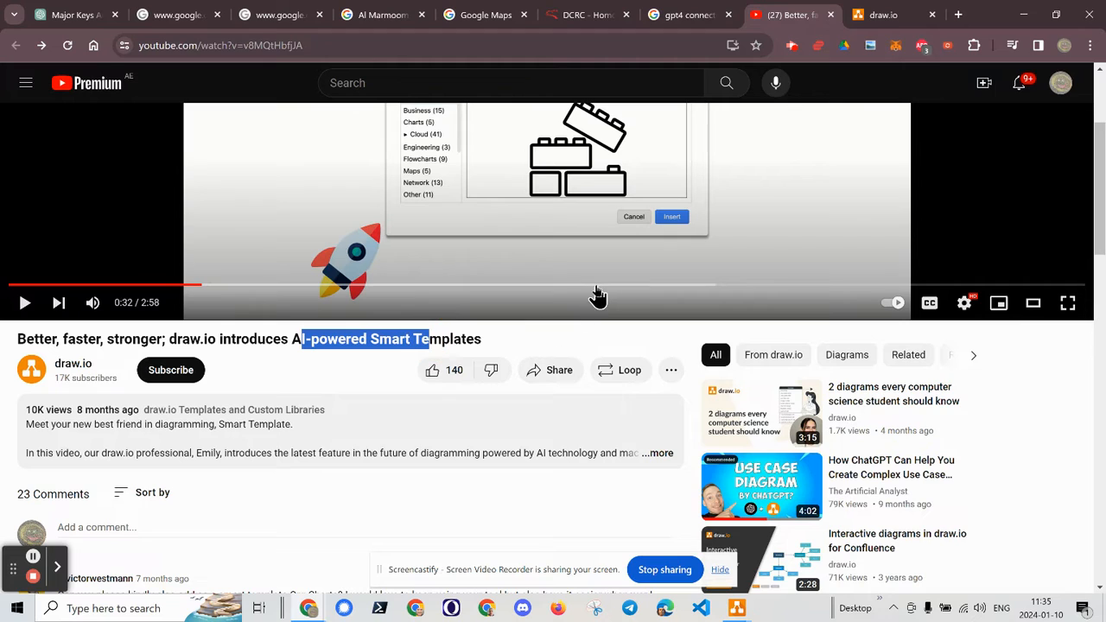
- Highlight "AI-powered Smart" in the title of the draw.io video
click(33, 560)
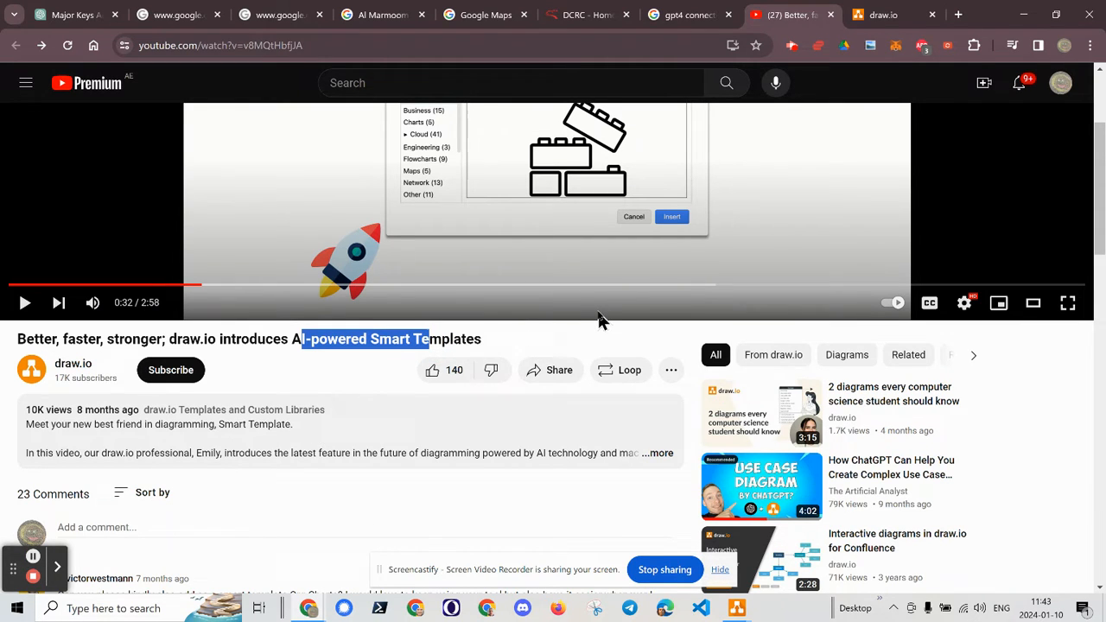
scroll(601, 320, up, 2)
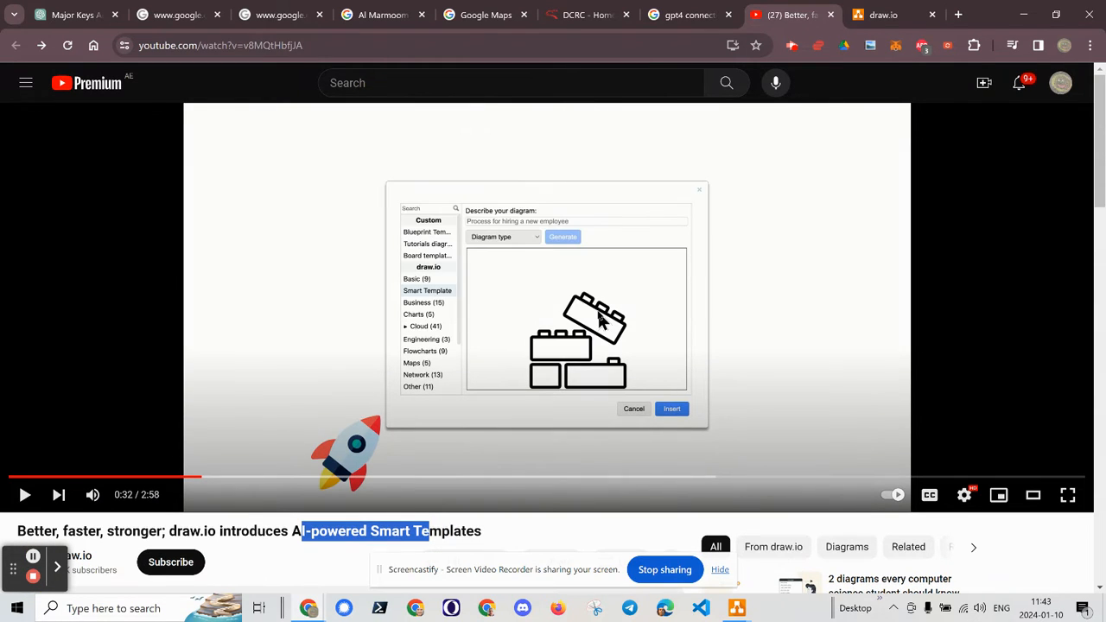
click(304, 531)
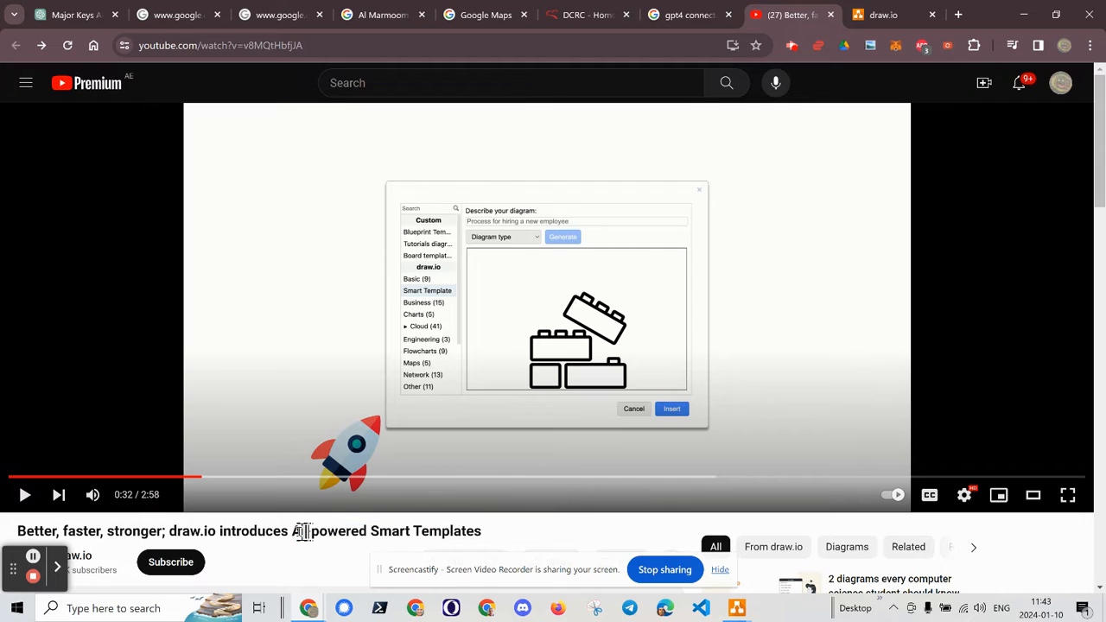
drag(293, 530, 401, 530)
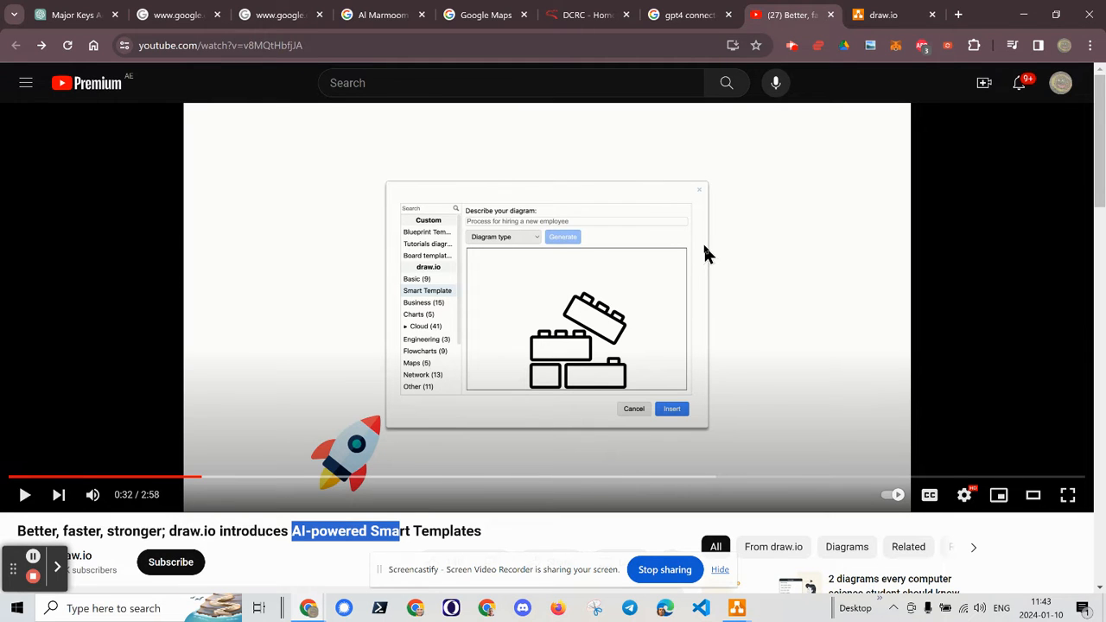
- Switch to the draw.io desktop app, check it for updates, and dismiss the result
key(alt+Tab)
key(alt+Tab)
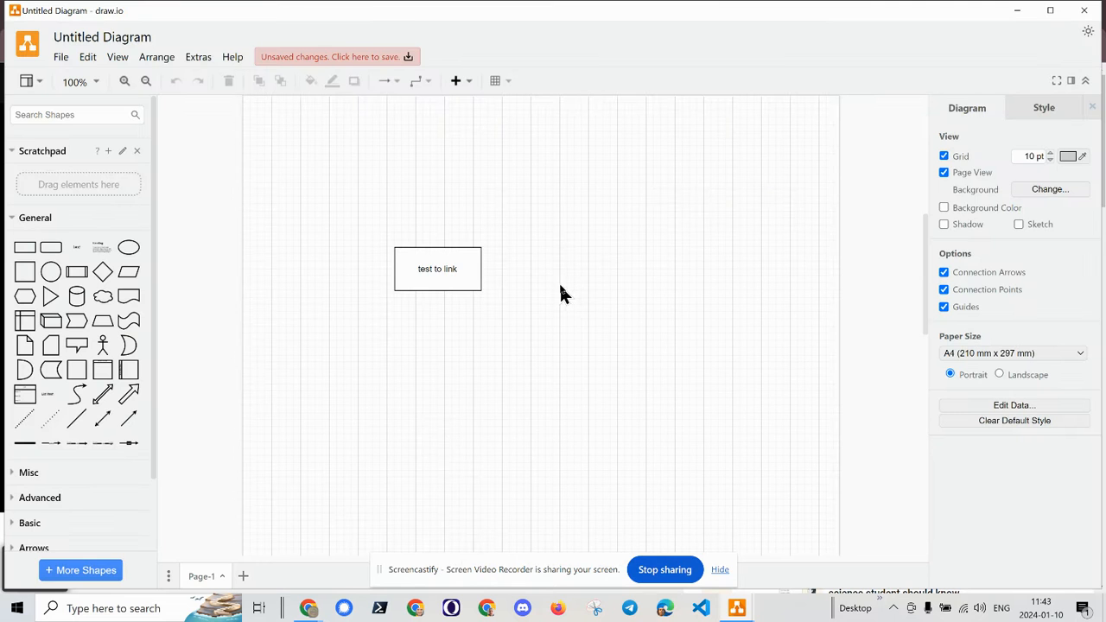
click(231, 58)
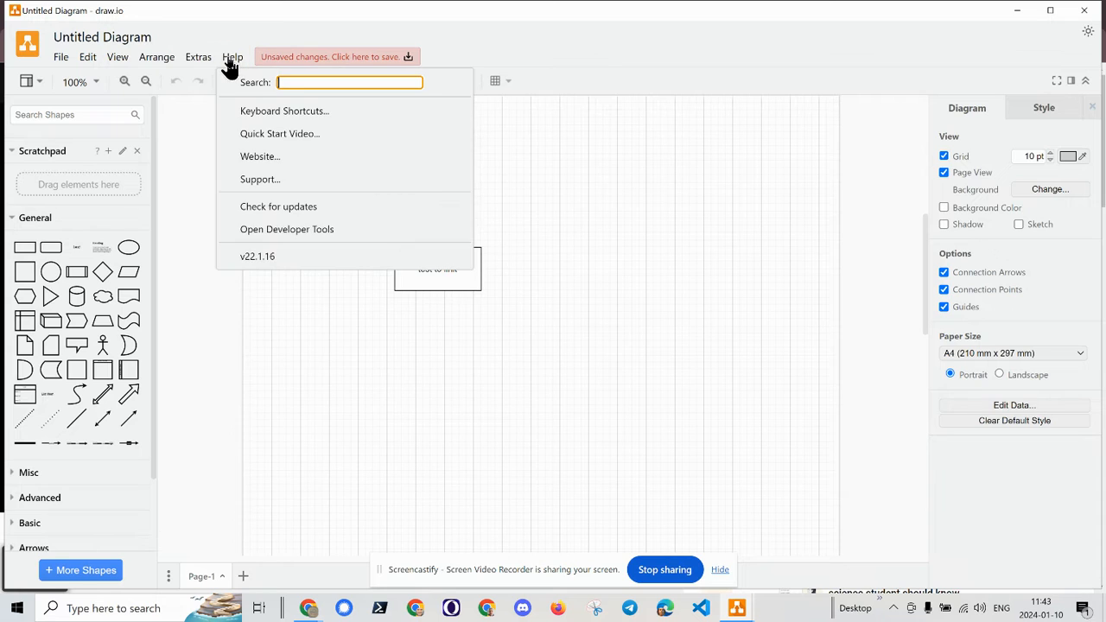
click(295, 204)
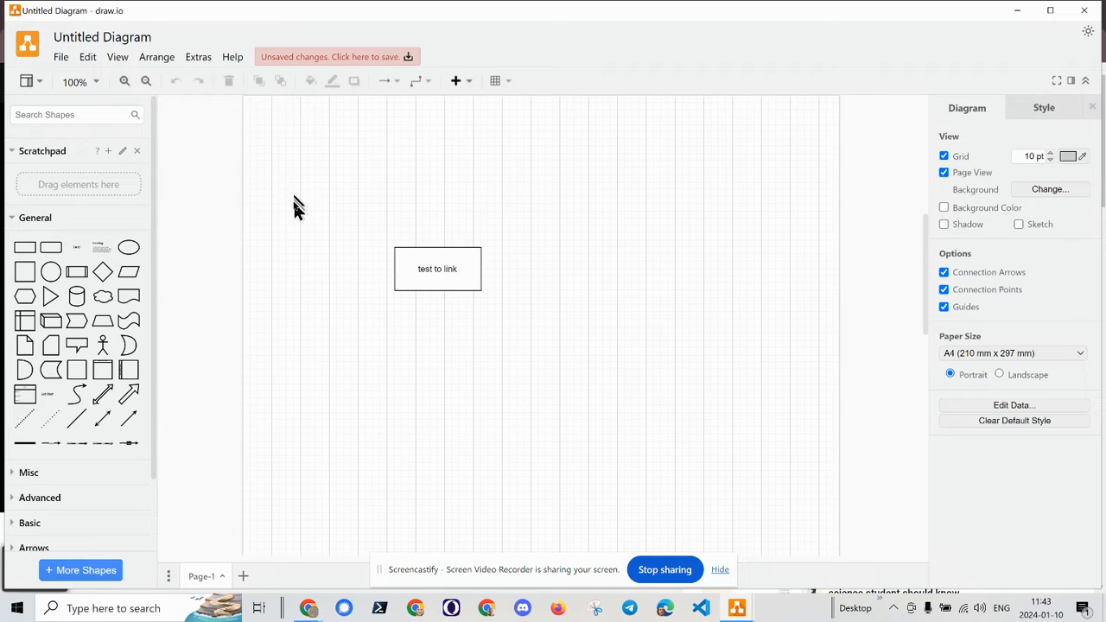
click(230, 59)
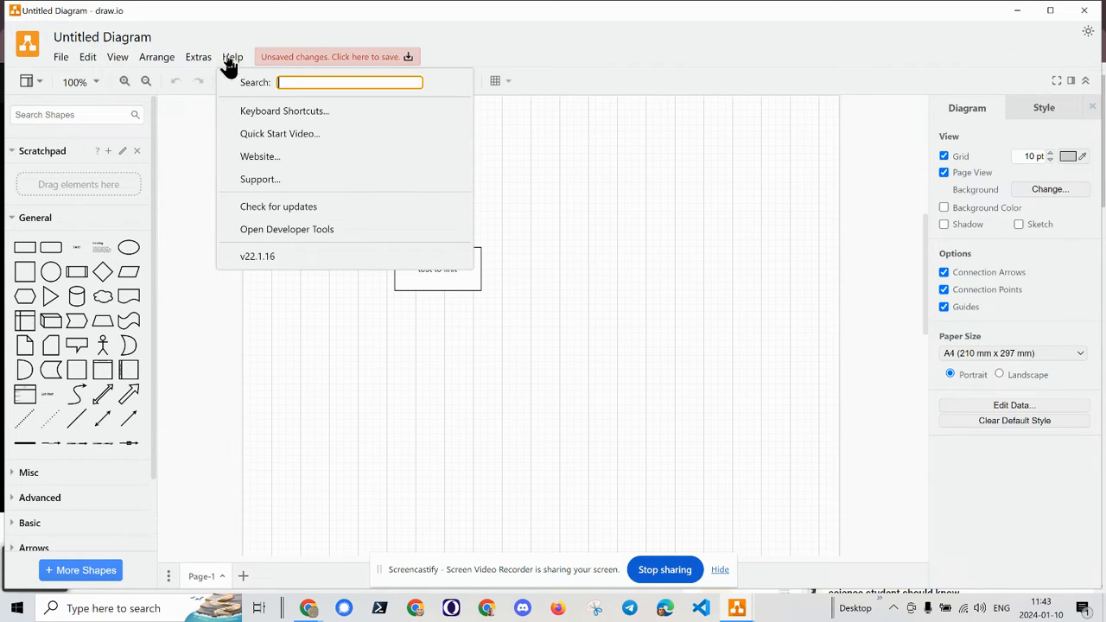
click(273, 208)
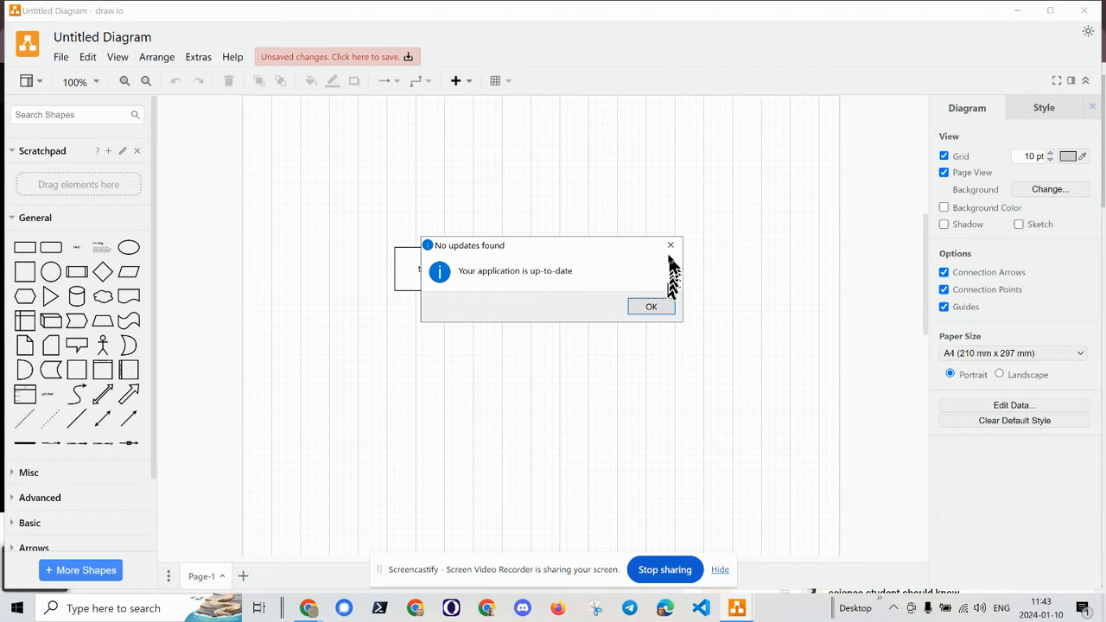
click(670, 248)
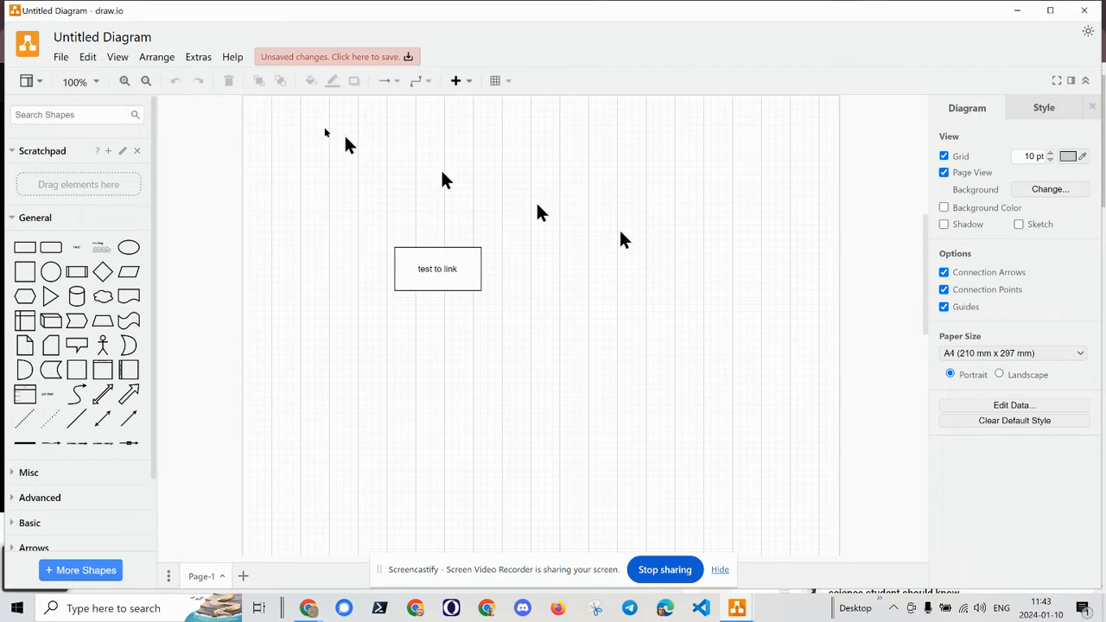
- Begin a new diagram, browse the template categories, and search the templates for "smar"
click(62, 57)
click(82, 82)
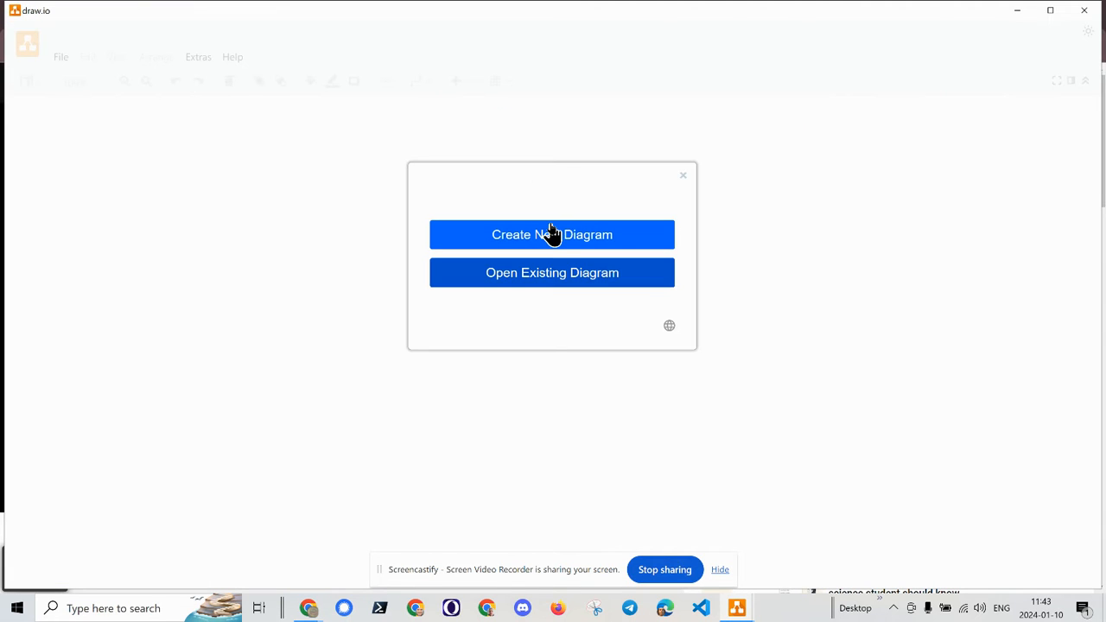
click(554, 237)
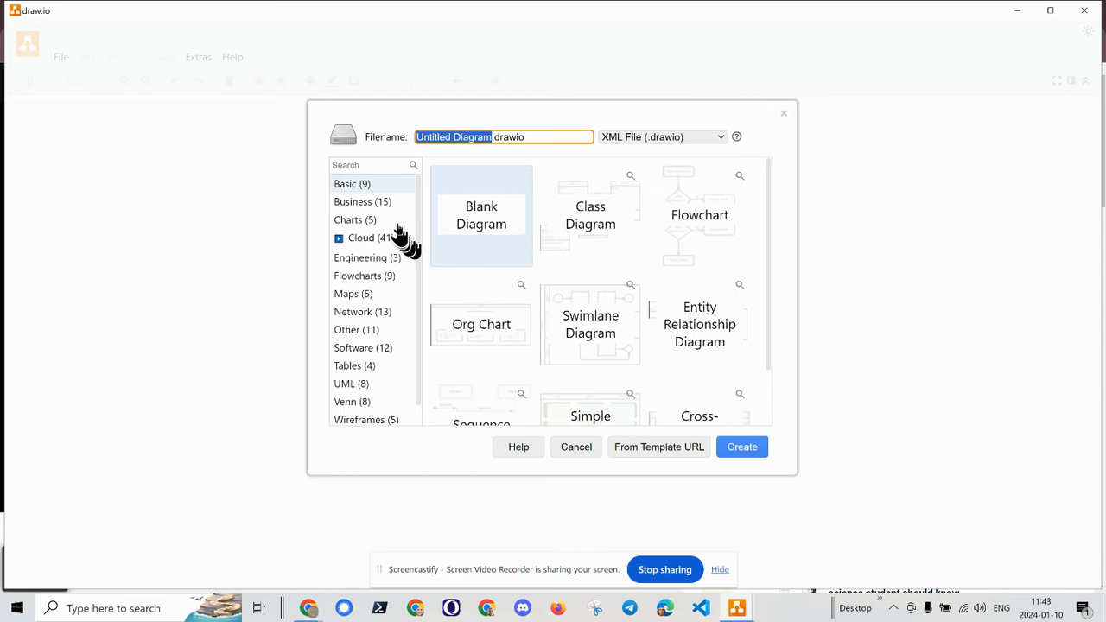
scroll(380, 354, down, 1)
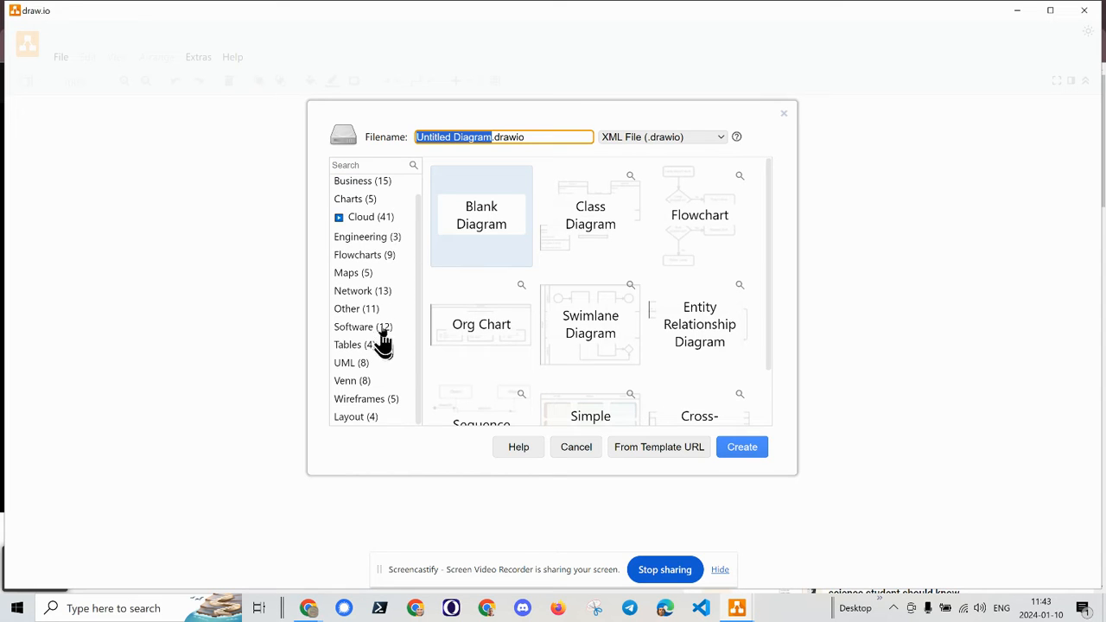
click(369, 165)
text(smar)
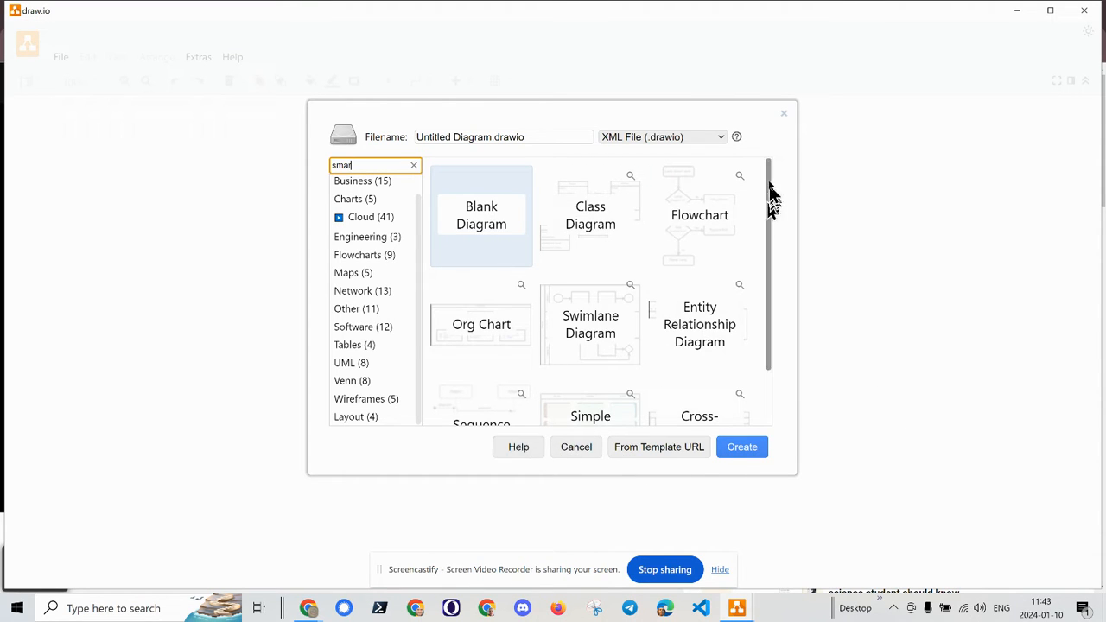
- Dismiss the new-diagram dialogs and quit the draw.io desktop app, discarding the unsaved changes
click(783, 115)
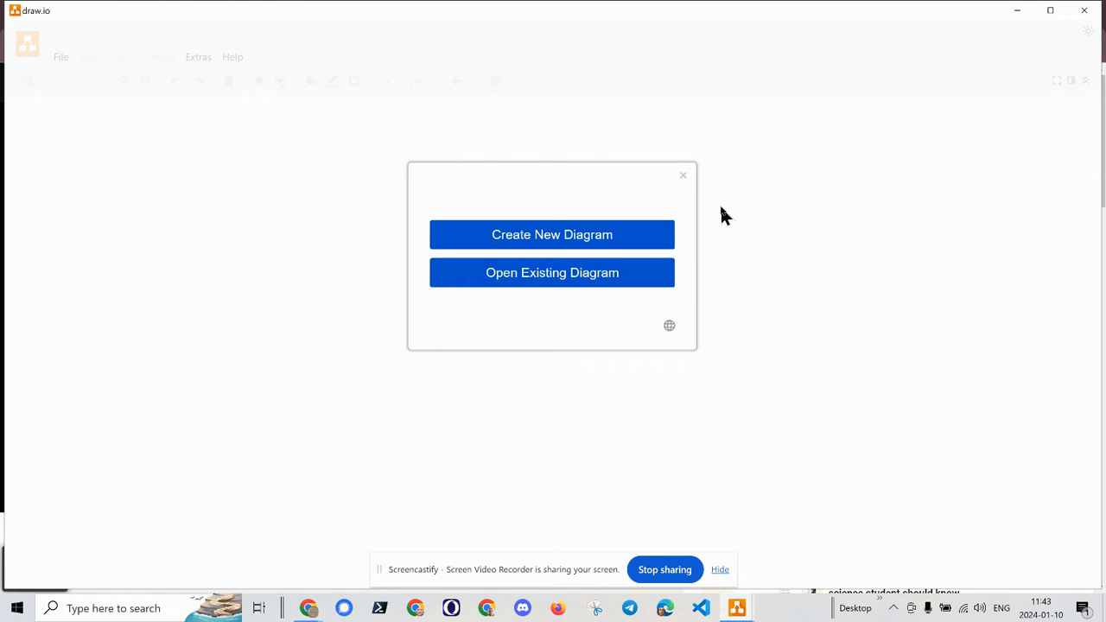
click(683, 177)
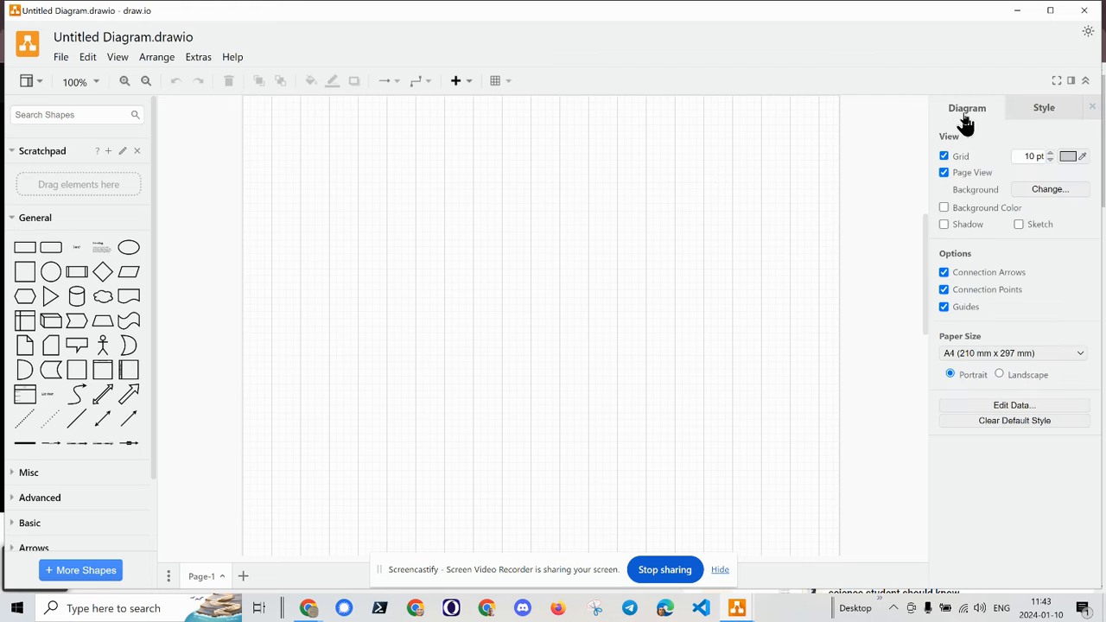
click(1084, 10)
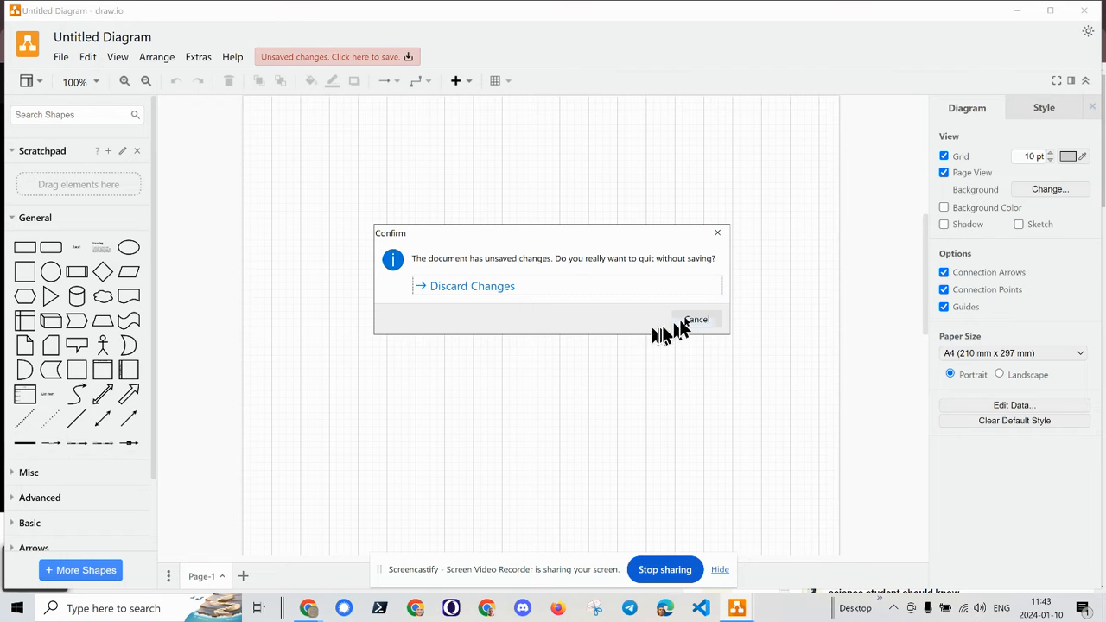
click(514, 286)
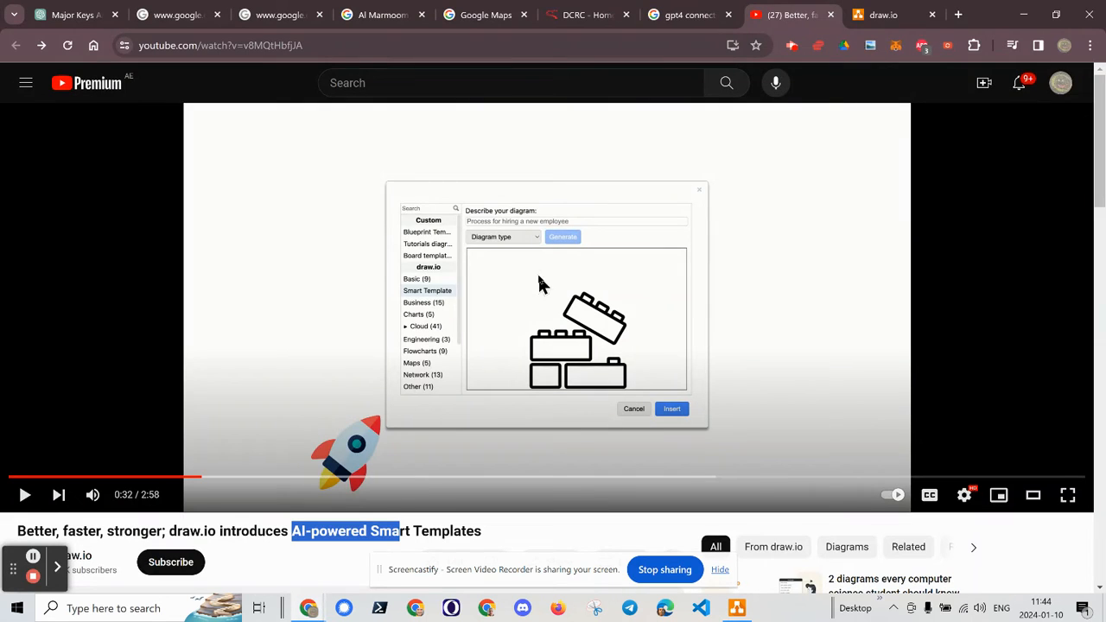
- Switch to the draw.io web app, choose the Smart Template category, and view its available diagram types
click(891, 17)
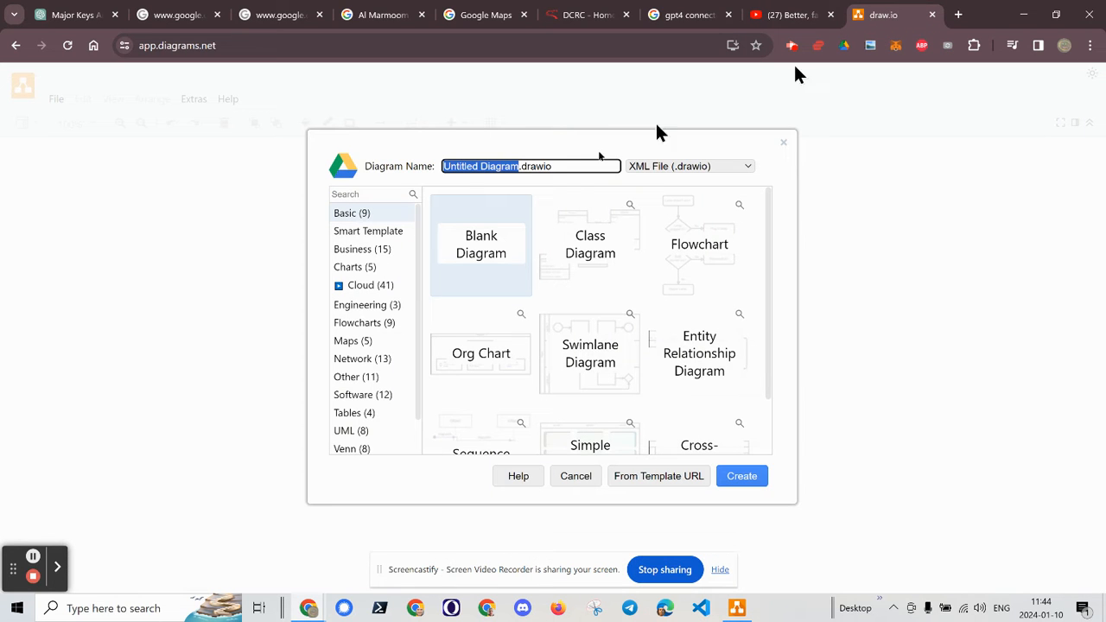
click(356, 239)
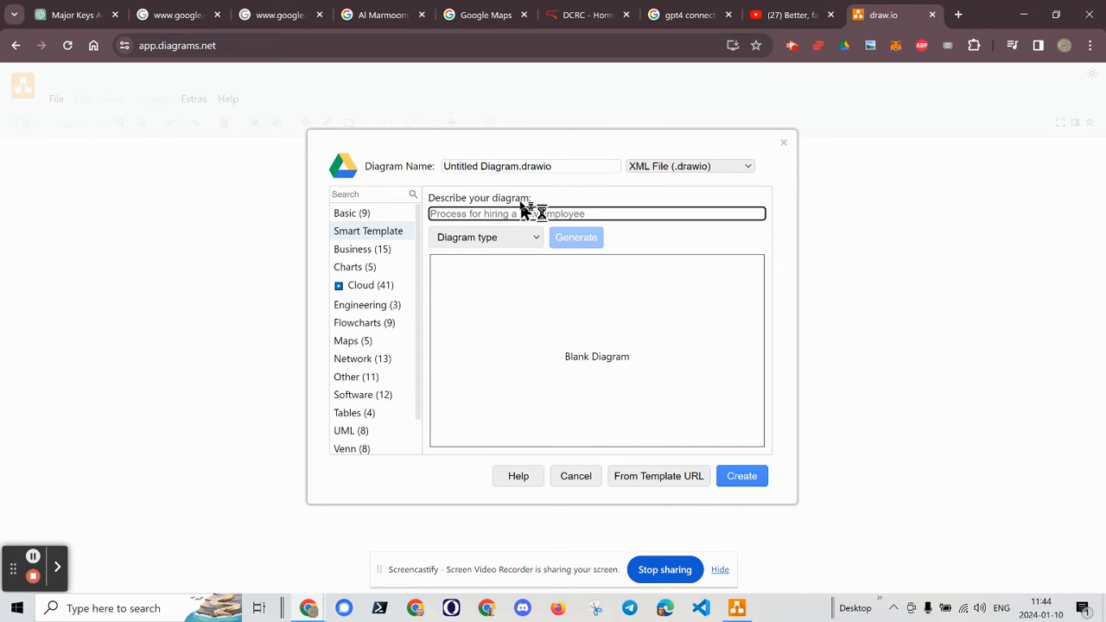
click(493, 238)
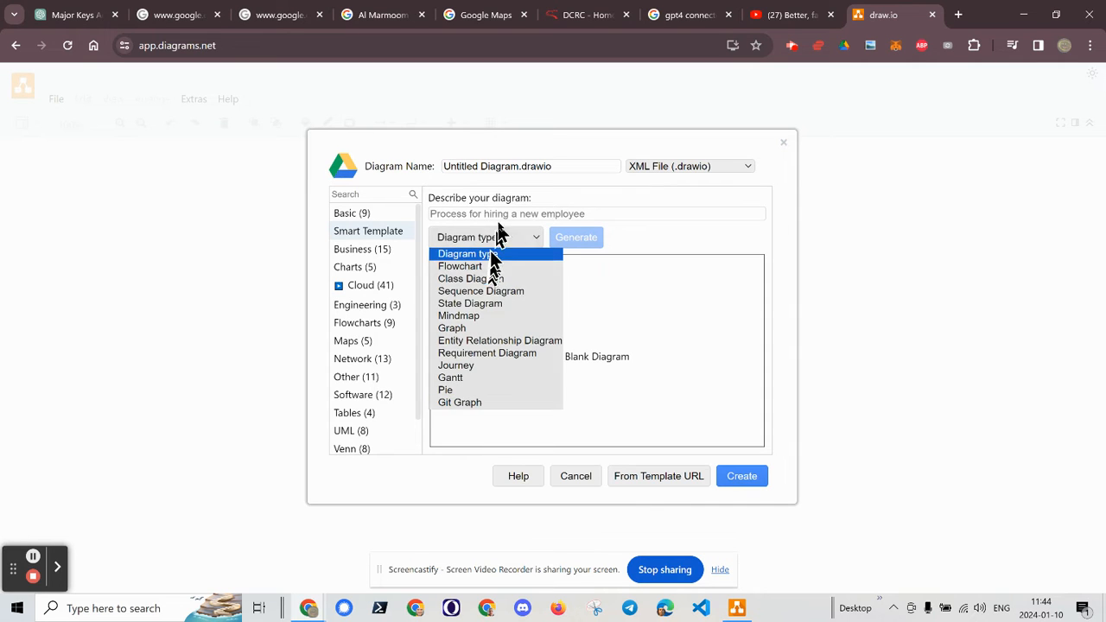
- Enter the diagram description "Describe the work flow for organizing an international sales trip across four different countries with nine different cities."
click(509, 213)
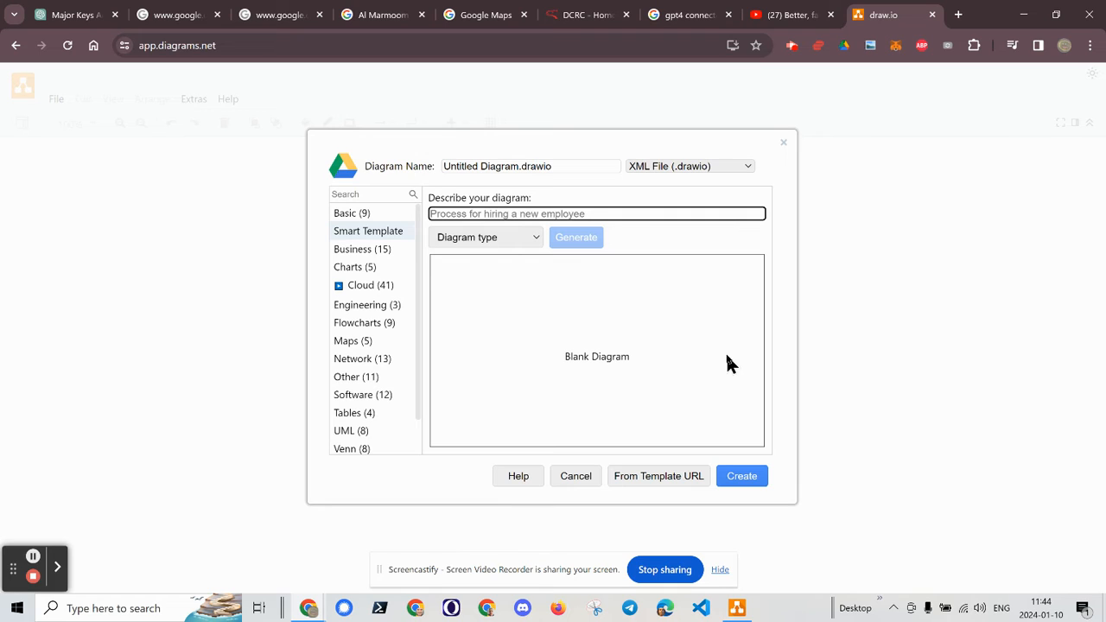
text(Describe the work flow for orga)
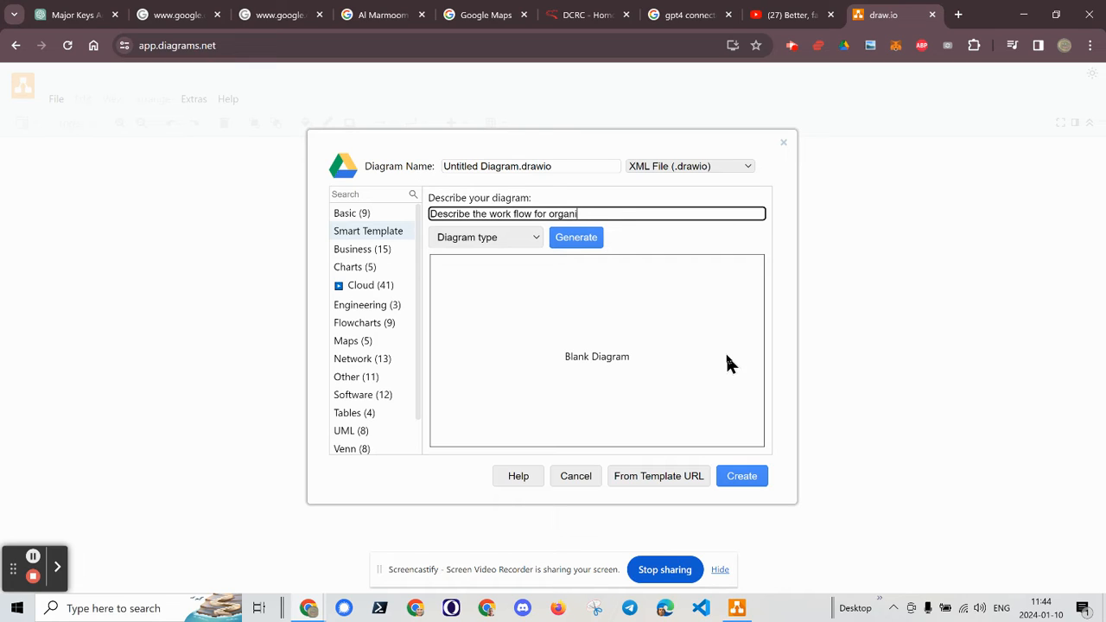
text(n interacti)
key(BackSpace)
key(BackSpace)
key(BackSpace)
key(BackSpace)
text(national sales trip for)
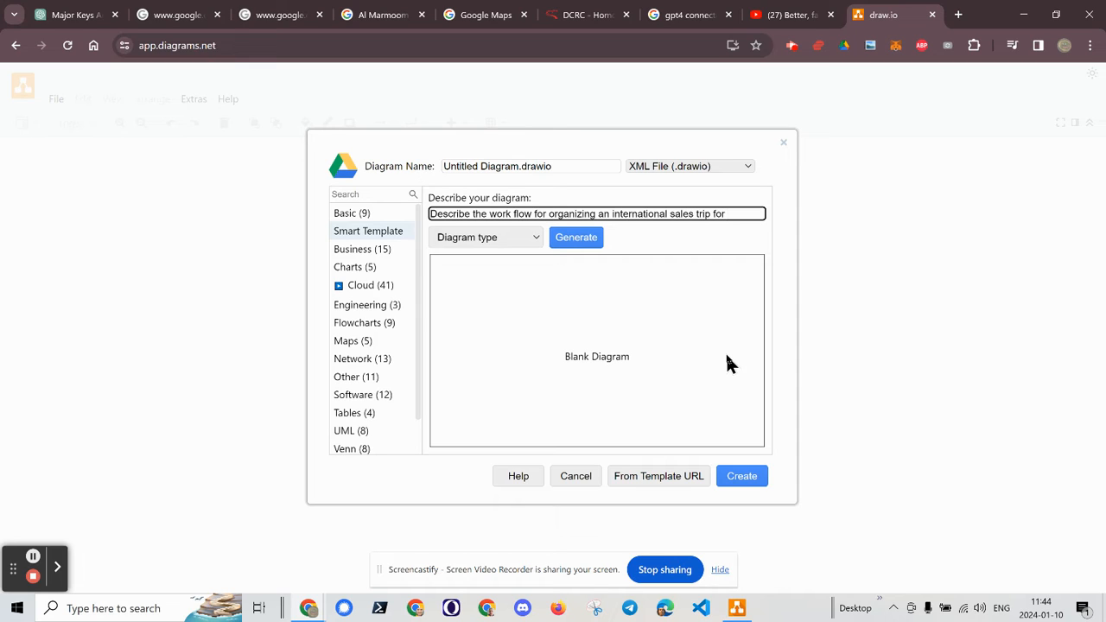
key(BackSpace)
key(BackSpace)
text(acro)
key(BackSpace)
text(oss four differ)
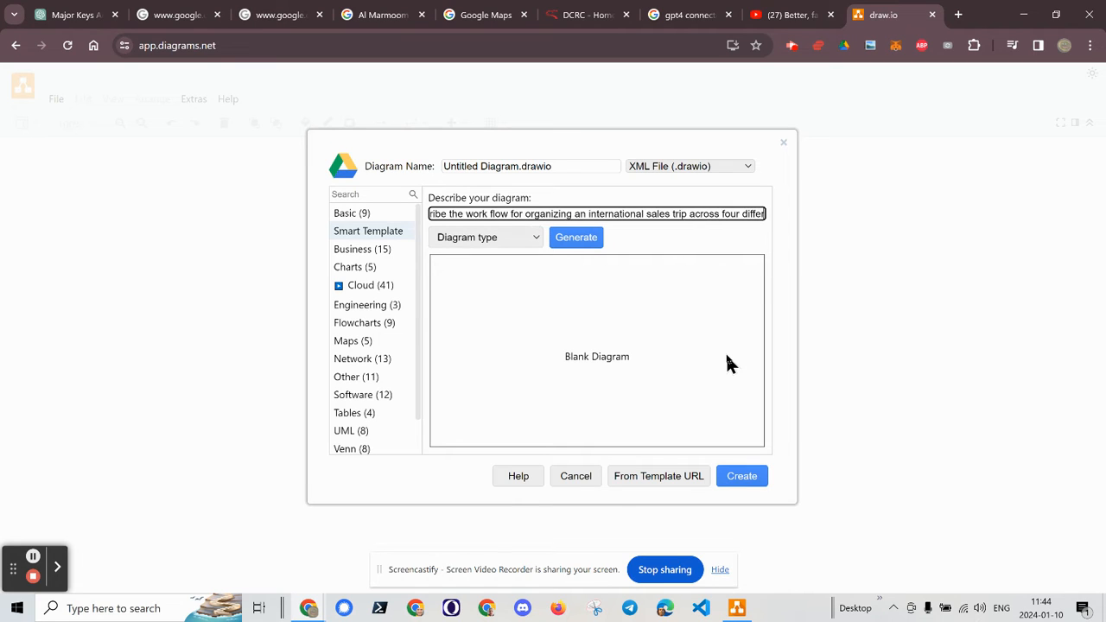
text(ent c)
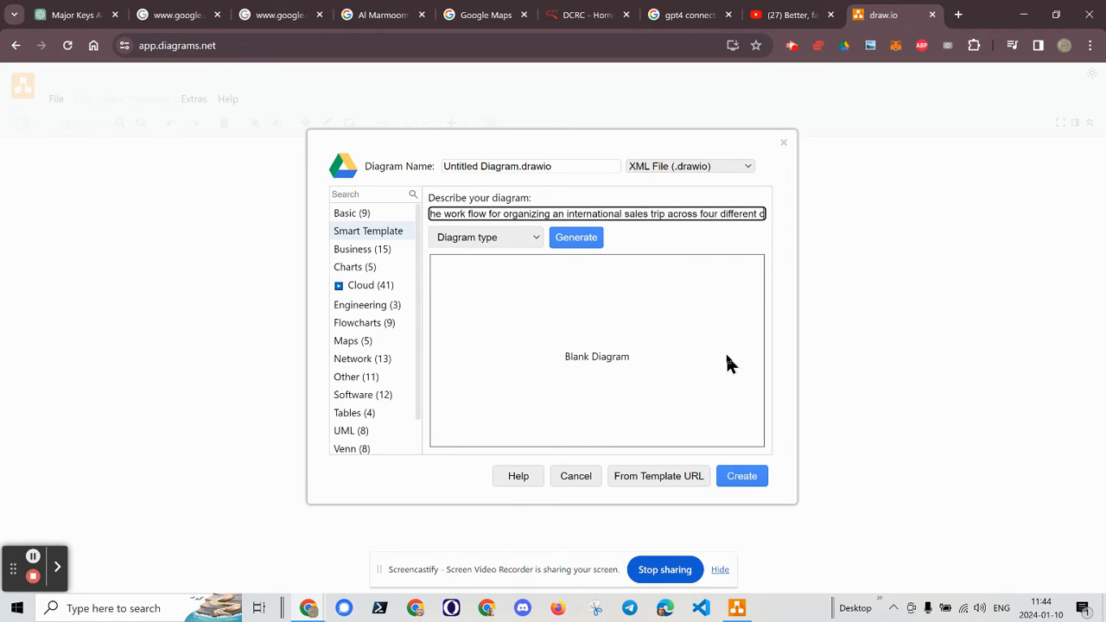
text(ountries)
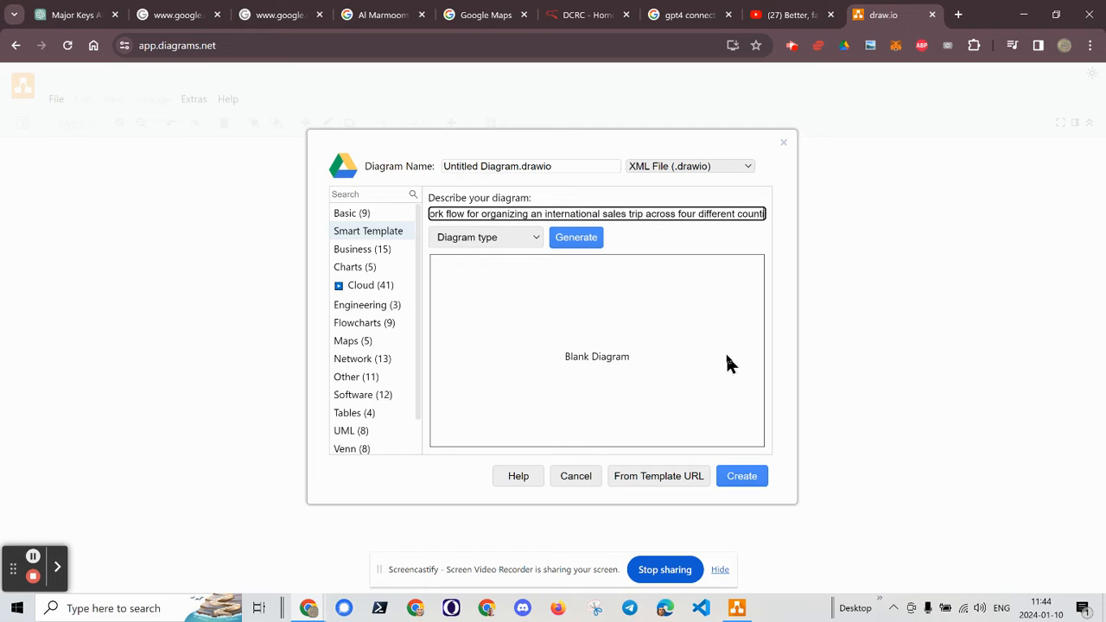
text( with)
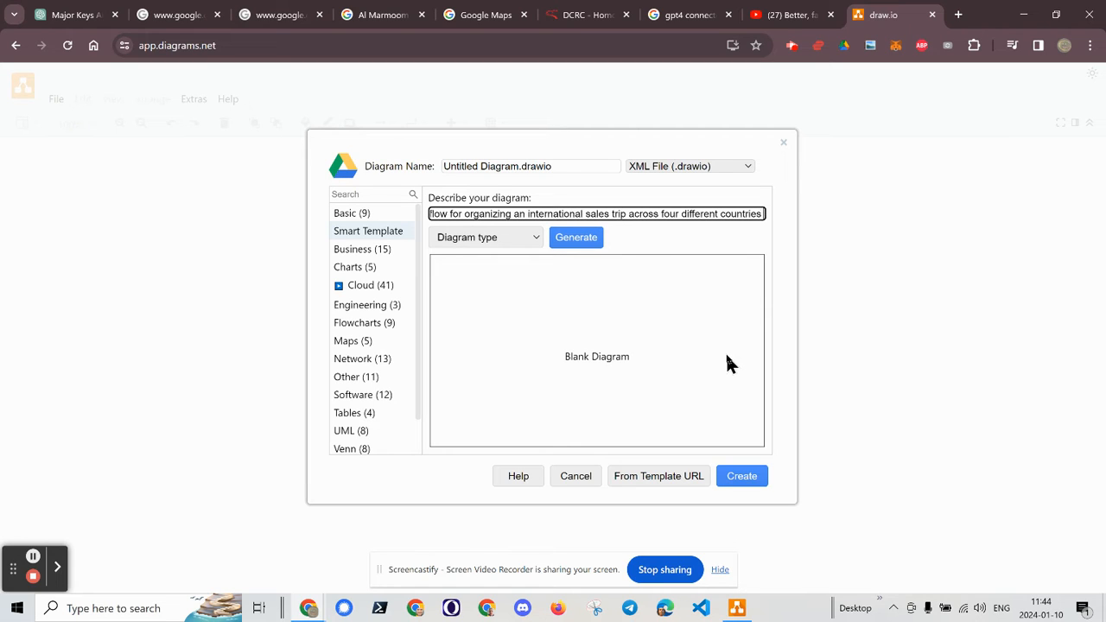
text( nin)
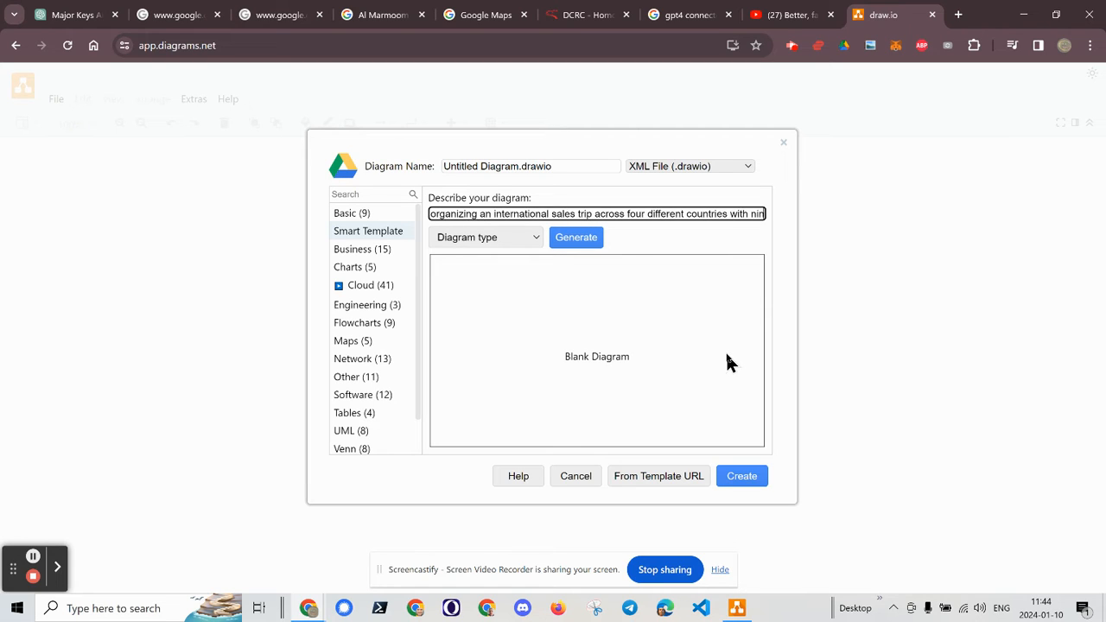
text(e dif)
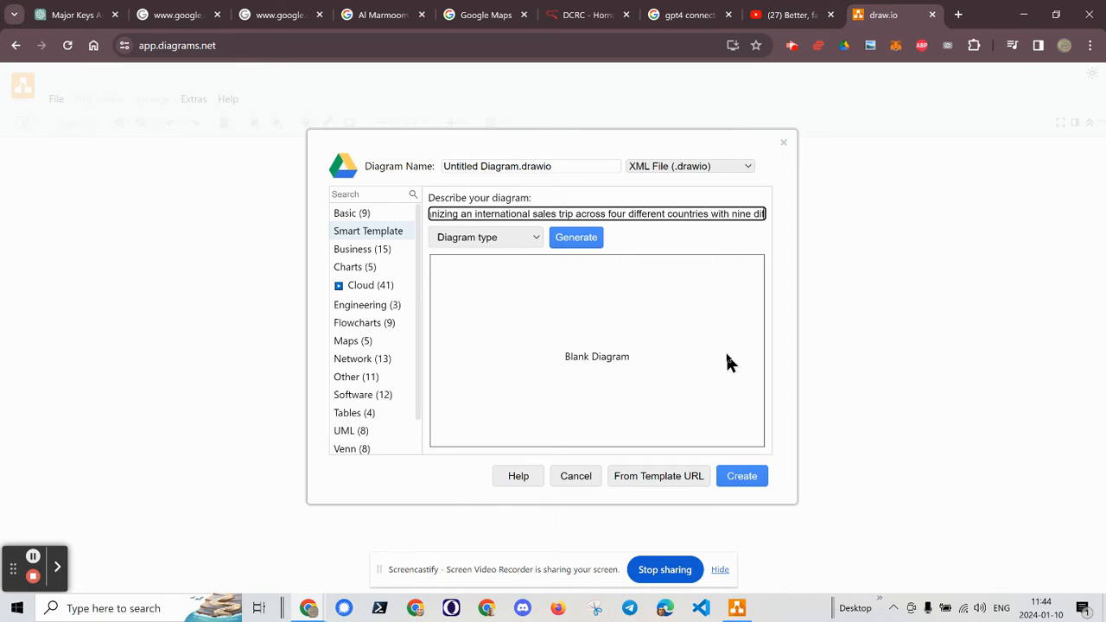
text(ferent cities)
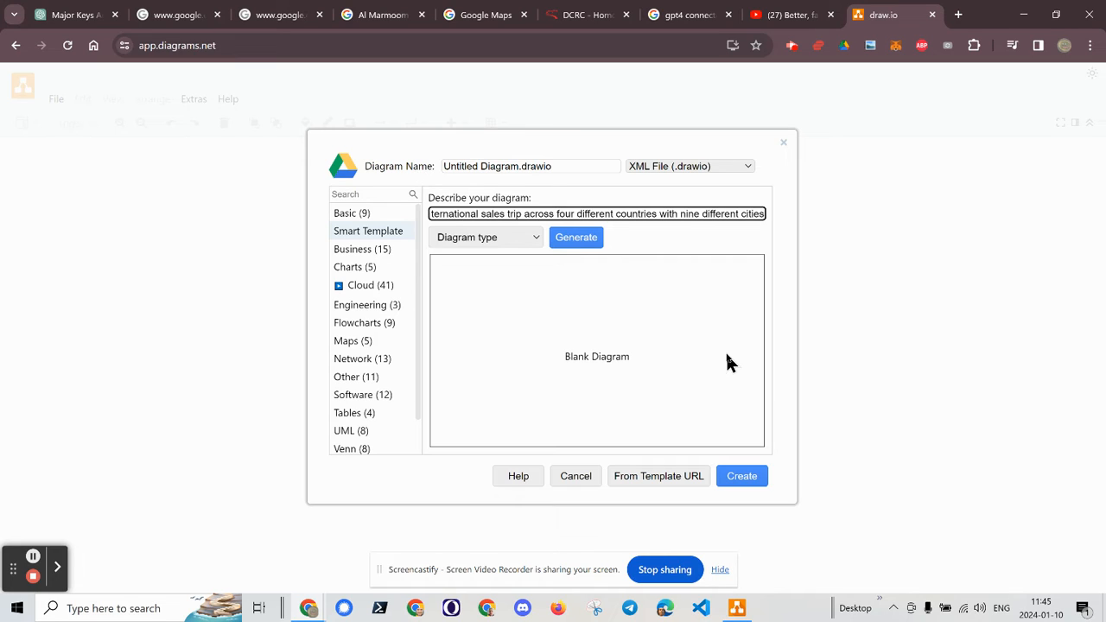
text(.)
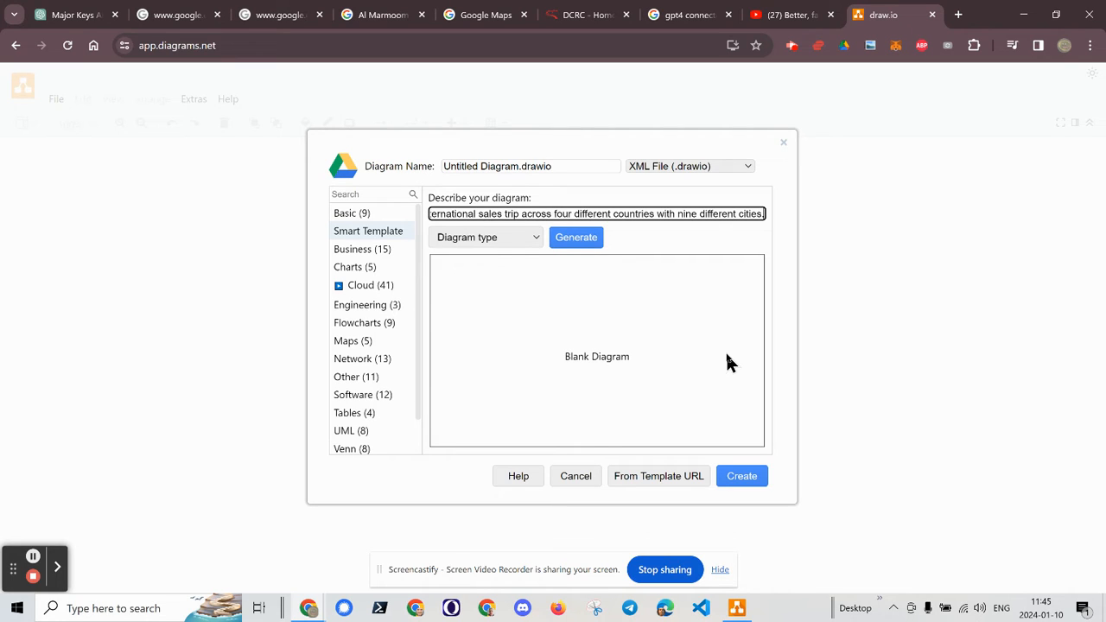
- Set the diagram type to Requirement Diagram and try to generate the diagram from the description
click(485, 238)
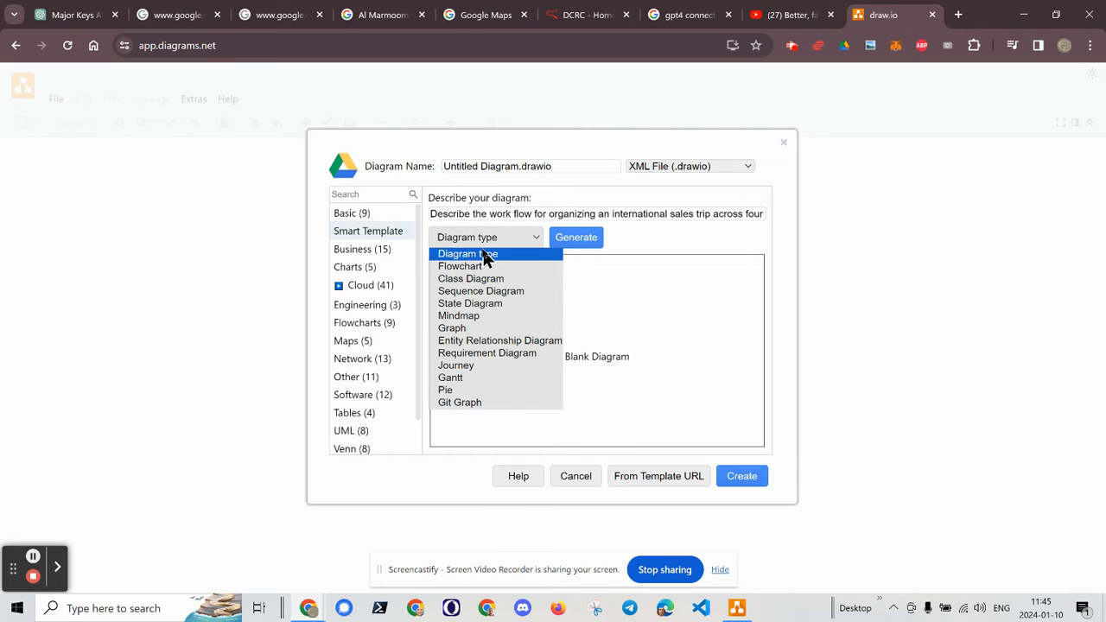
click(510, 361)
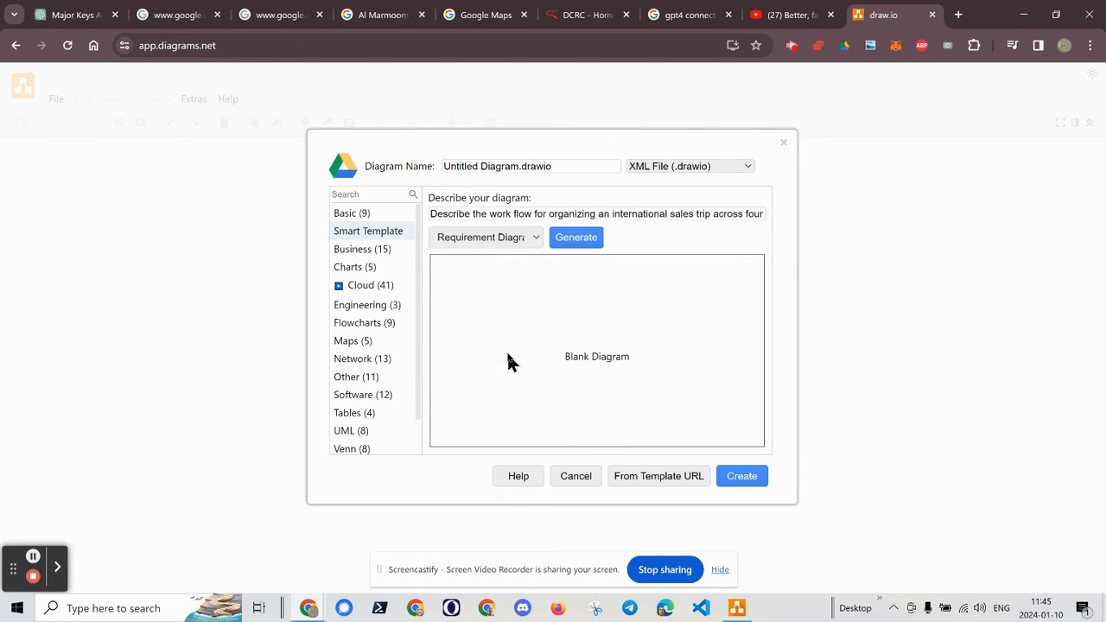
click(572, 244)
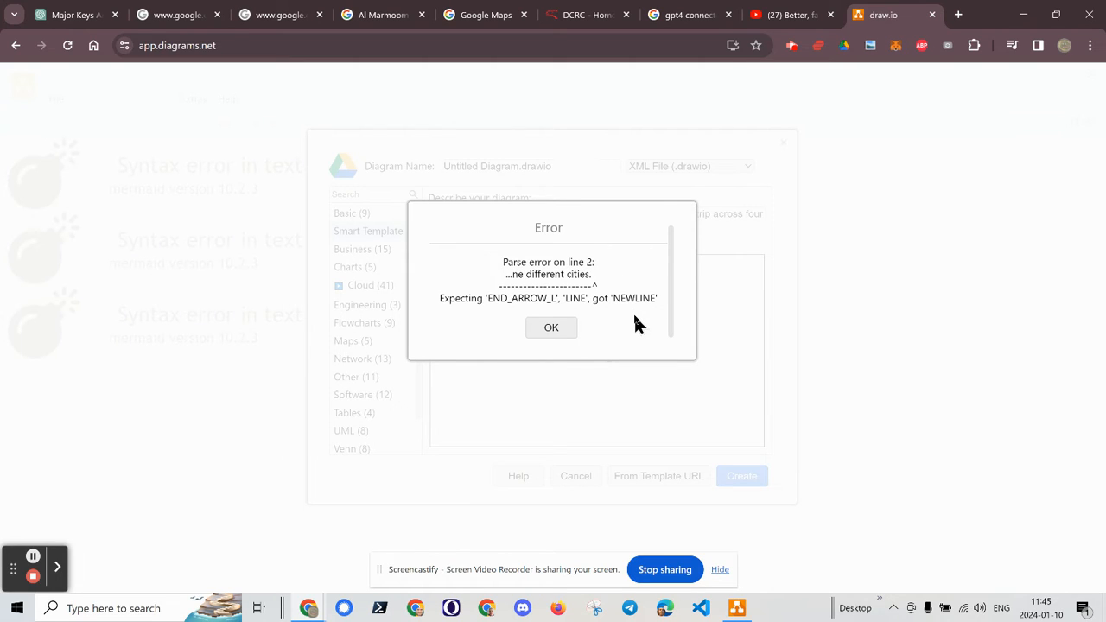
- Generate the diagram from the same description as a Sequence Diagram and create its file in the root folder
click(550, 328)
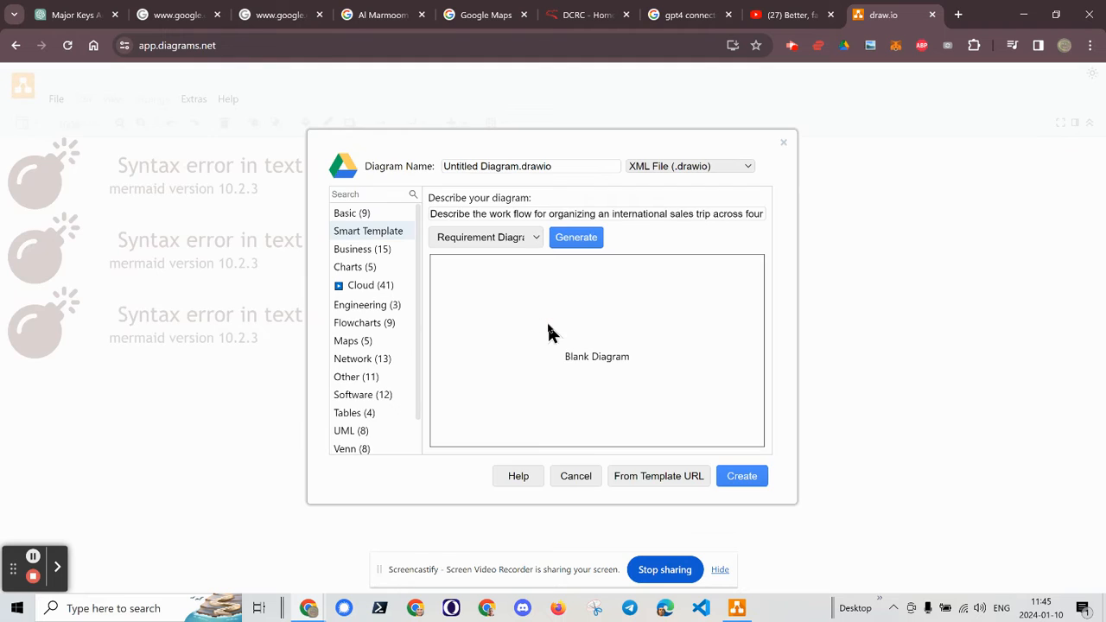
click(517, 245)
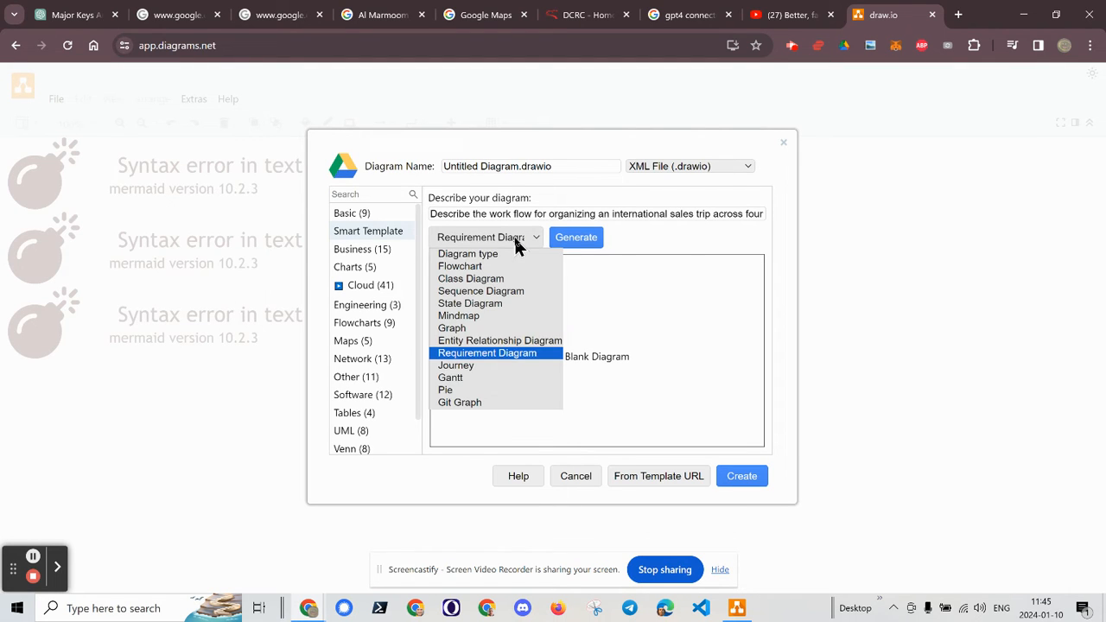
click(510, 291)
click(574, 244)
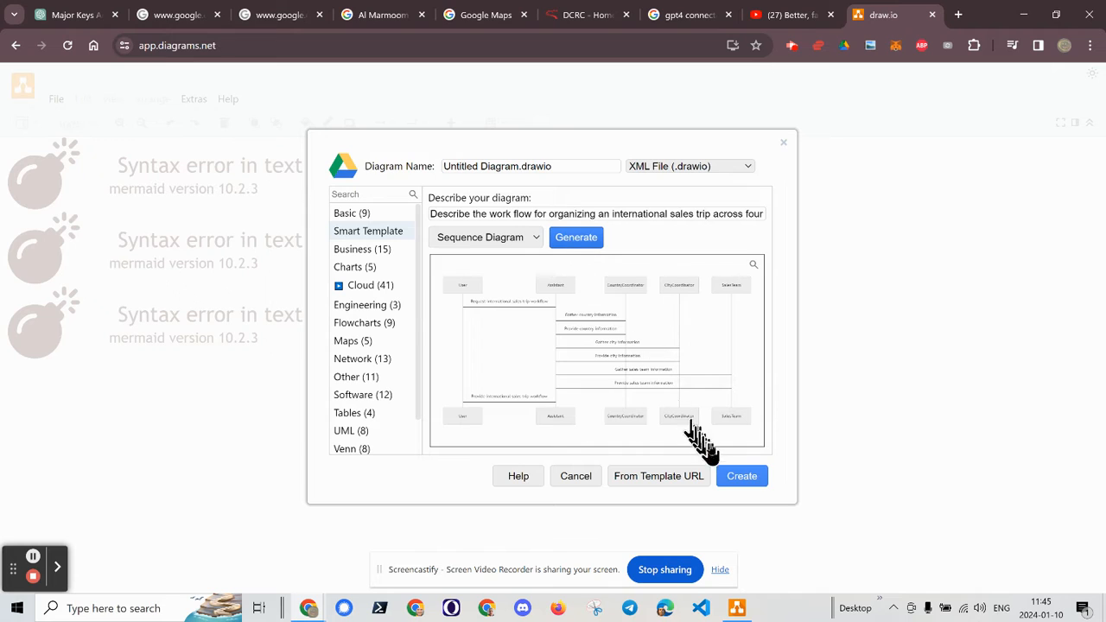
click(740, 478)
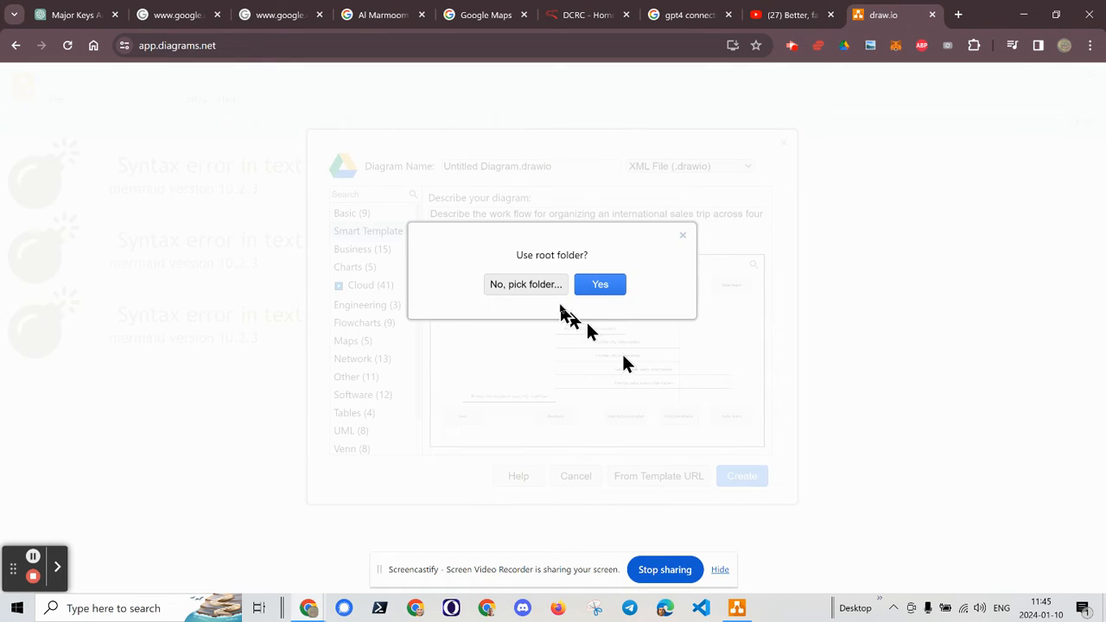
click(603, 290)
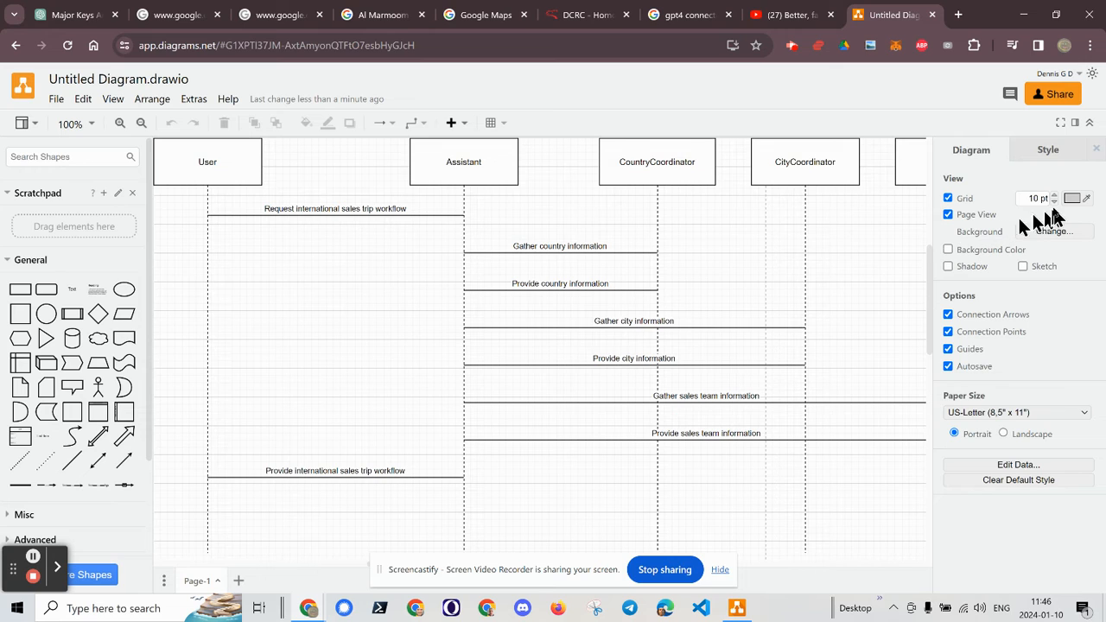
- Hide the format sidebar and shrink the shapes sidebar to give the sequence diagram more canvas space
click(1075, 123)
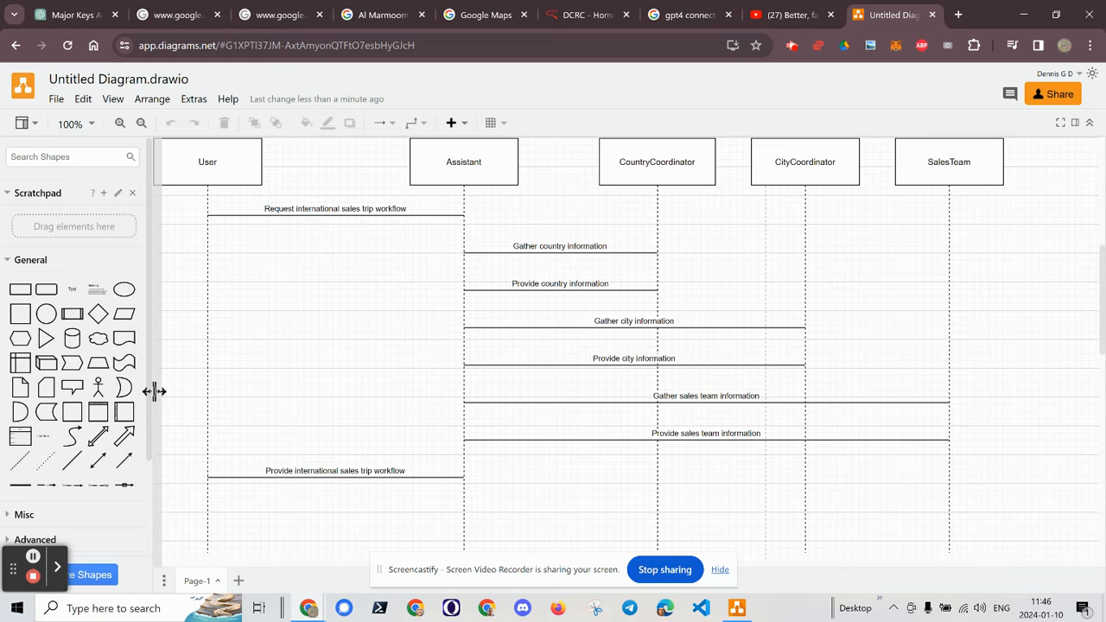
drag(155, 393, 17, 360)
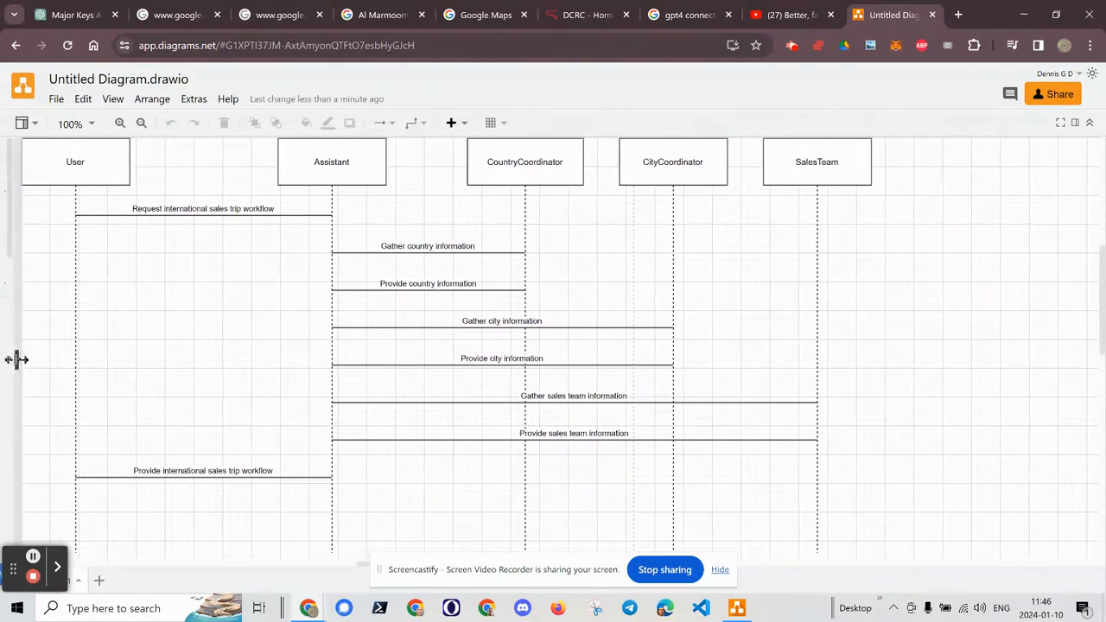
click(426, 341)
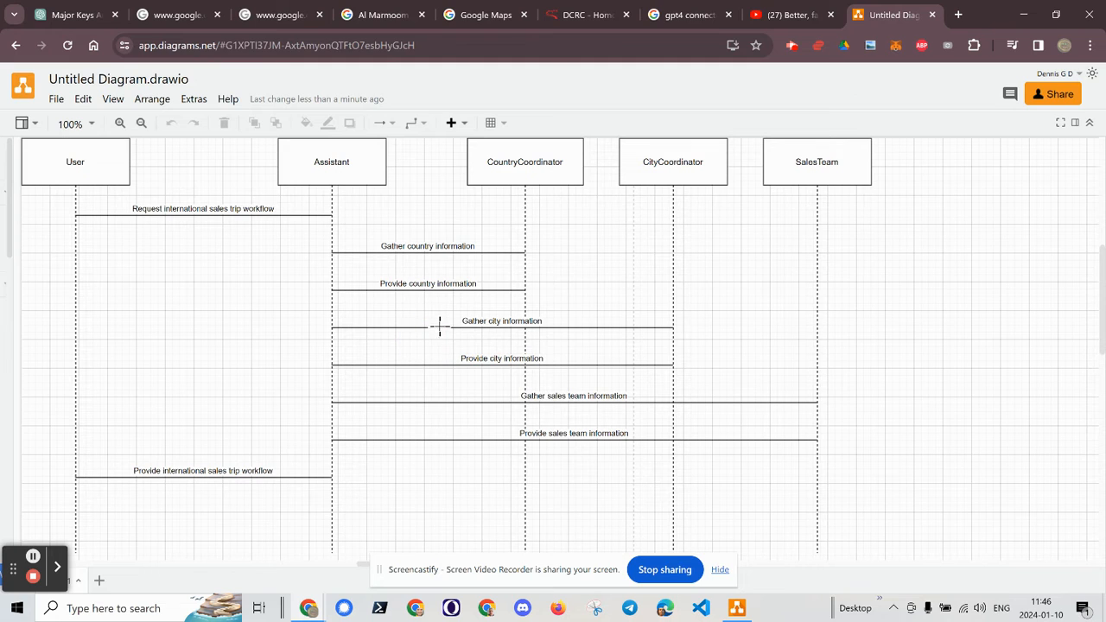
click(439, 326)
- Select all elements of the sequence diagram and review their style, text and arrangement options
click(354, 172)
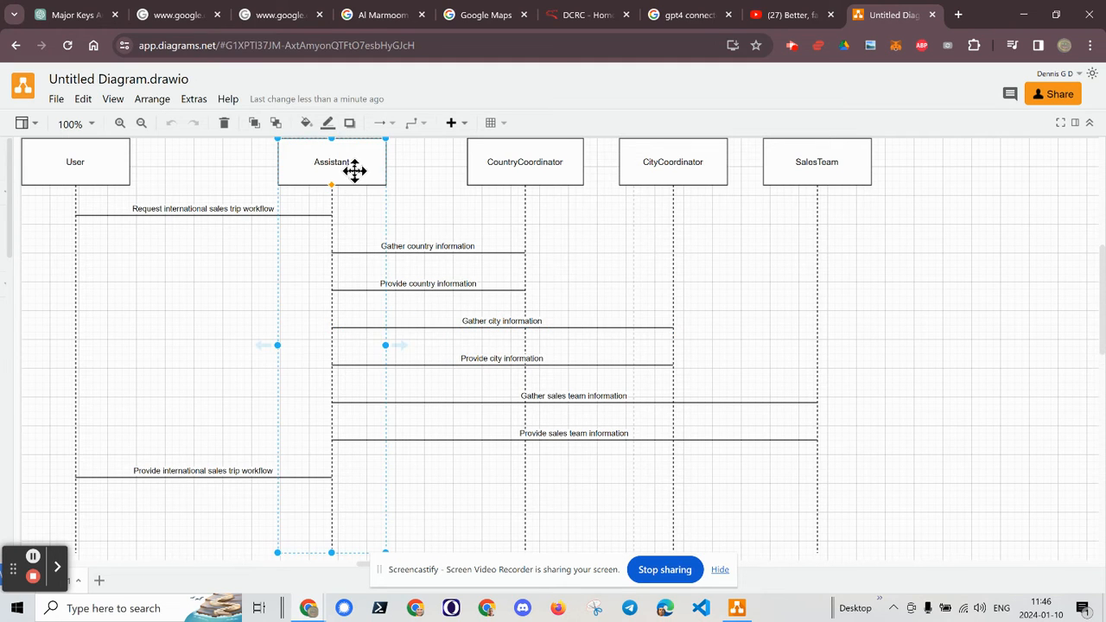
key(ctrl+a)
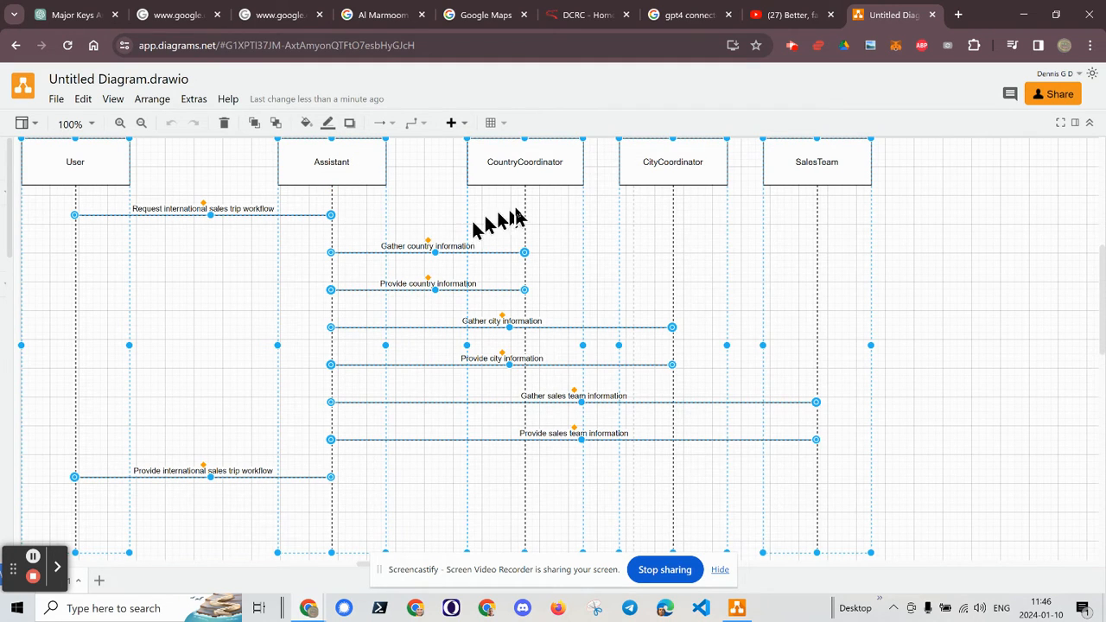
click(1076, 121)
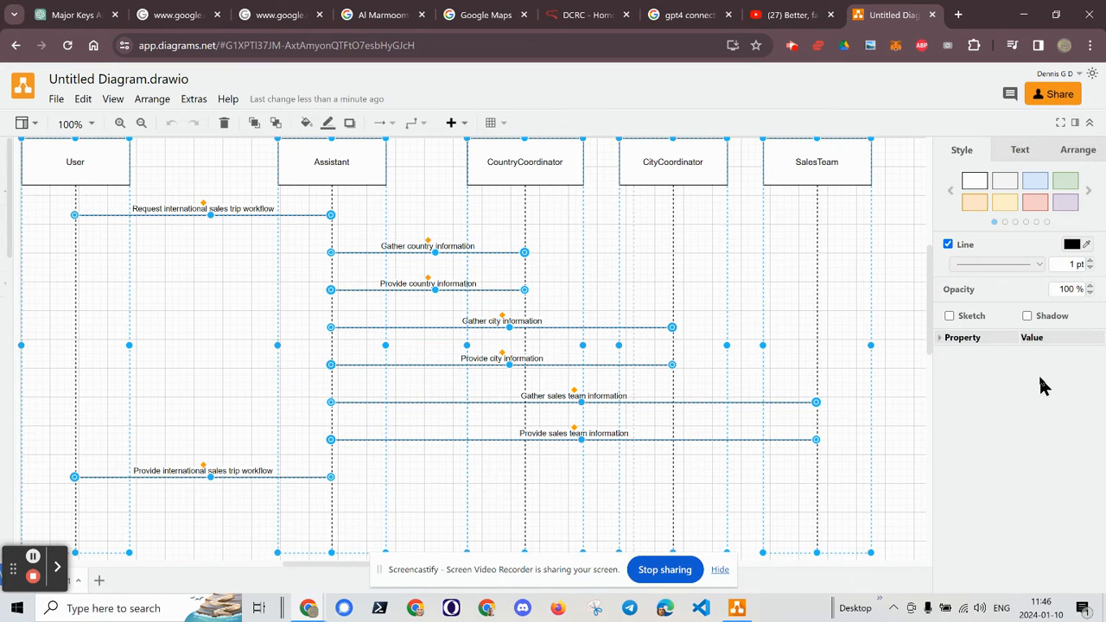
click(1021, 150)
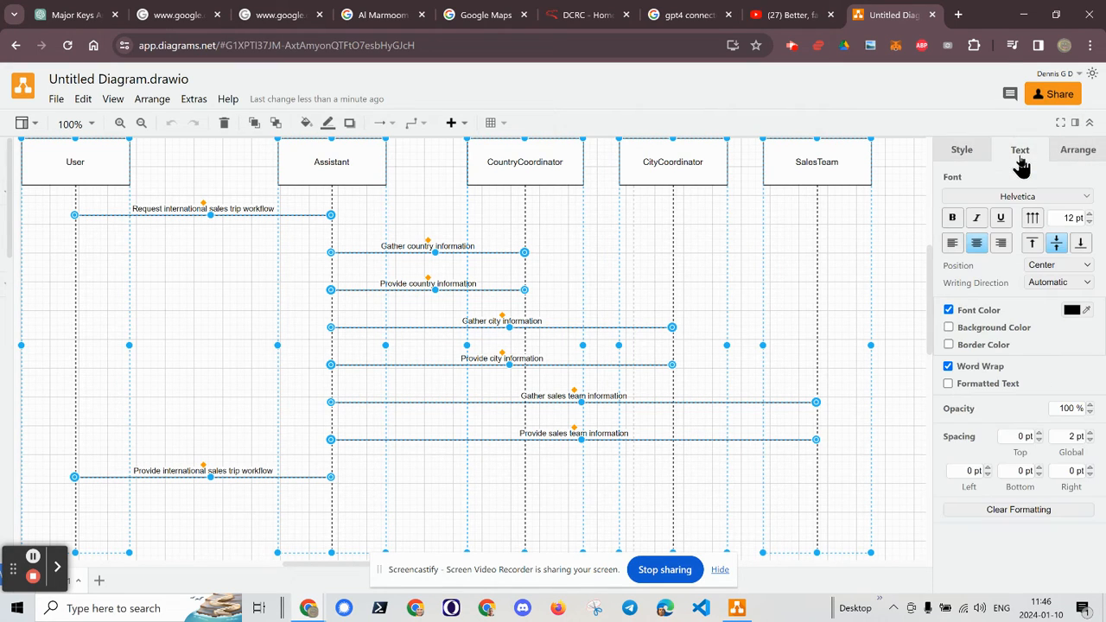
click(1072, 154)
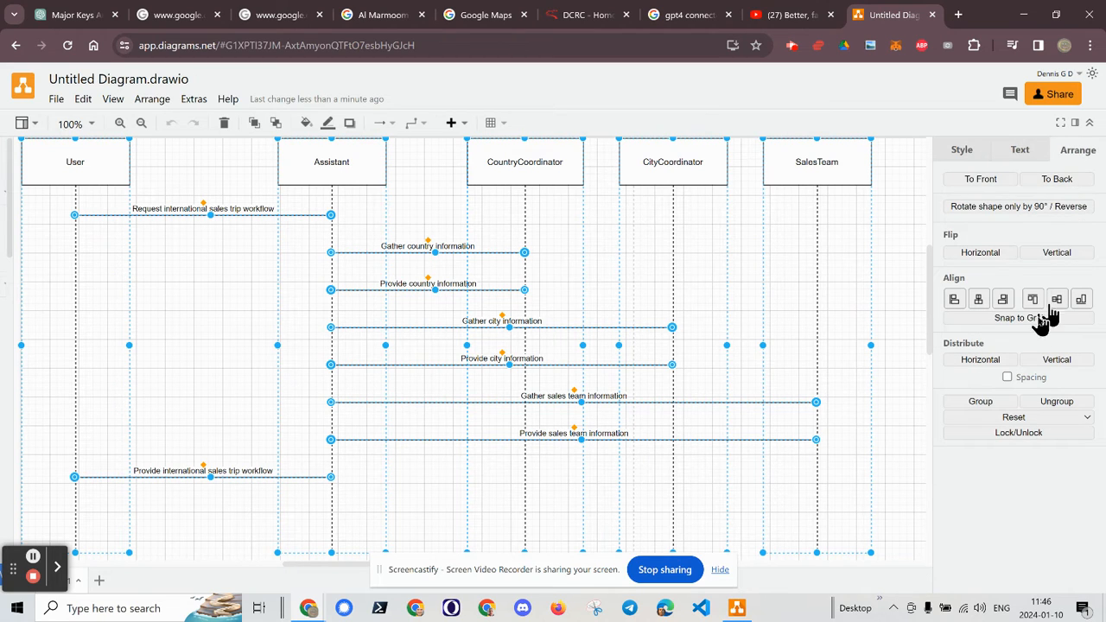
click(834, 318)
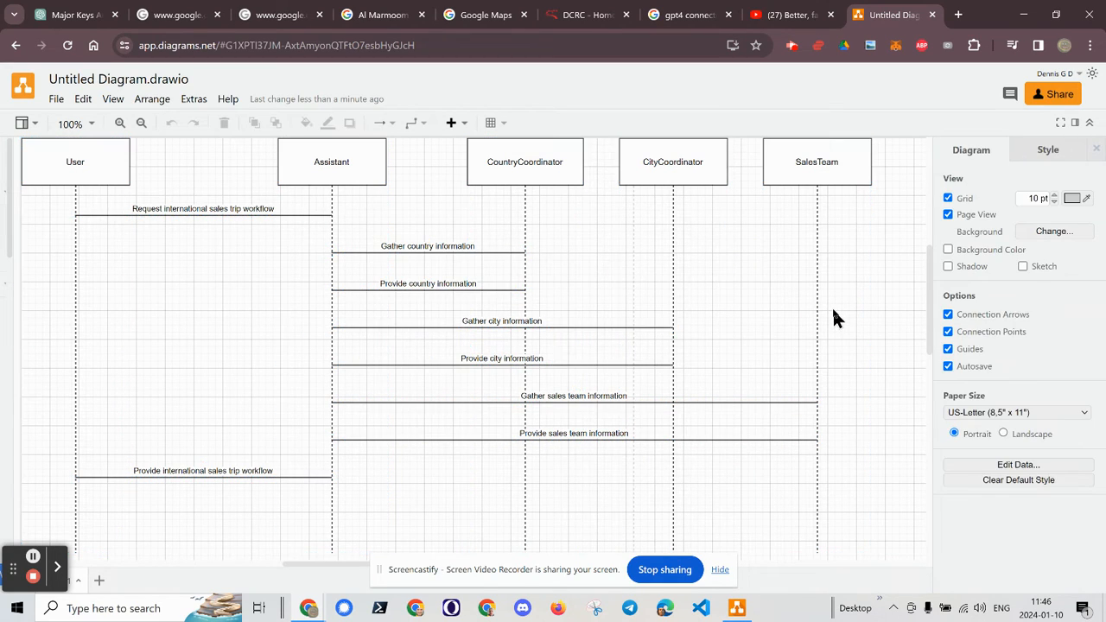
click(194, 98)
mouse_move(52, 104)
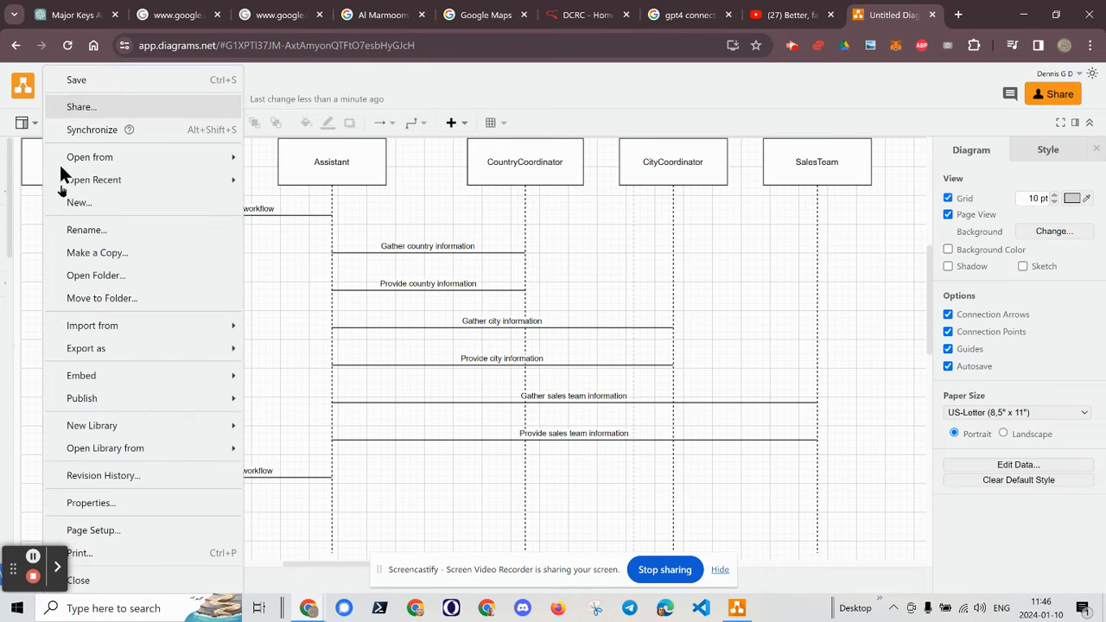
mouse_move(140, 383)
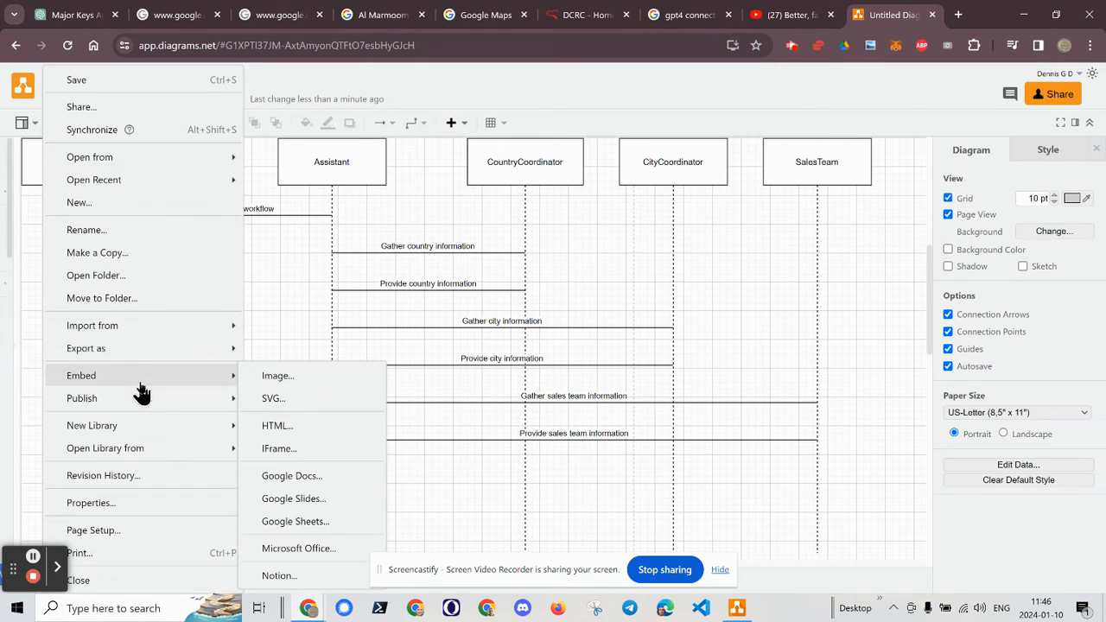
click(622, 292)
- Open the CountryCoordinator lifeline's label for editing
click(539, 168)
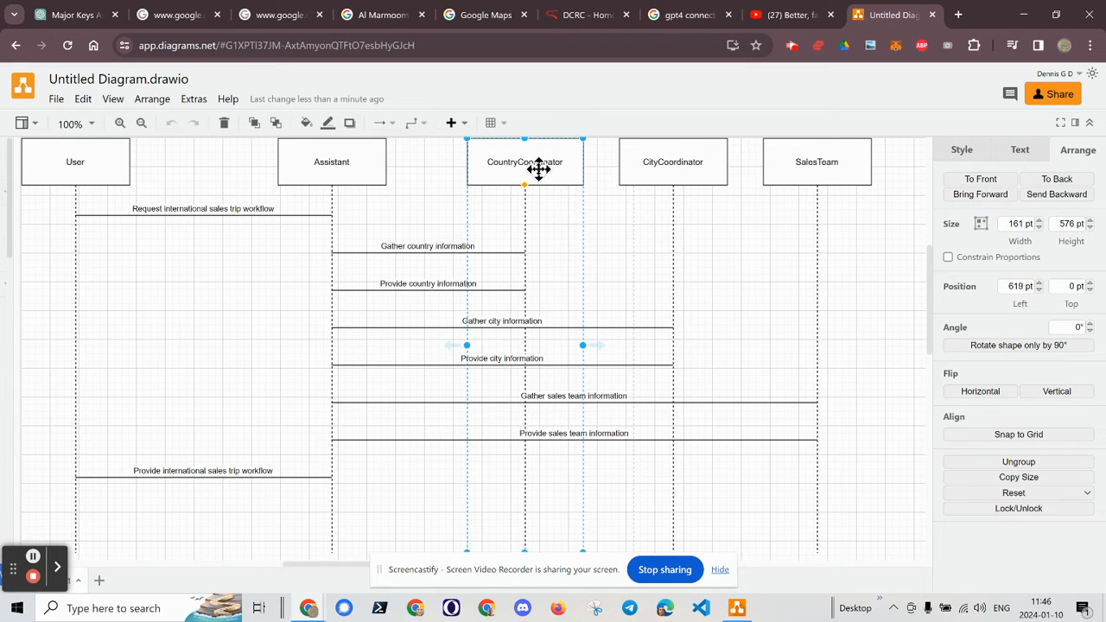
double_click(536, 167)
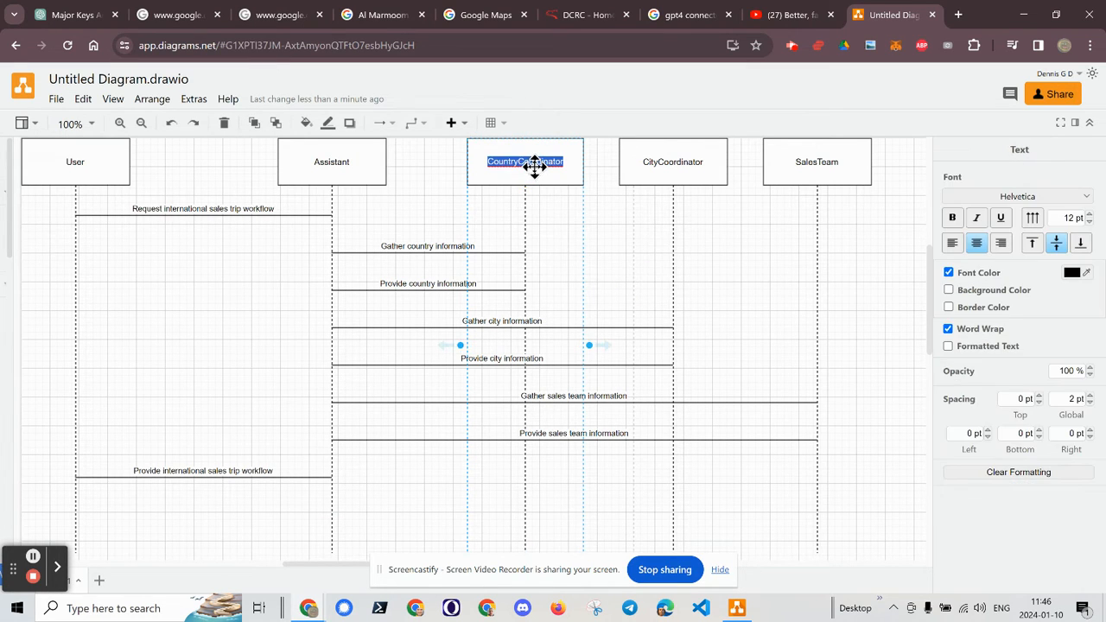
- Inspect the text and style options and the data properties of the "Gather city information" connector without applying changes
click(489, 323)
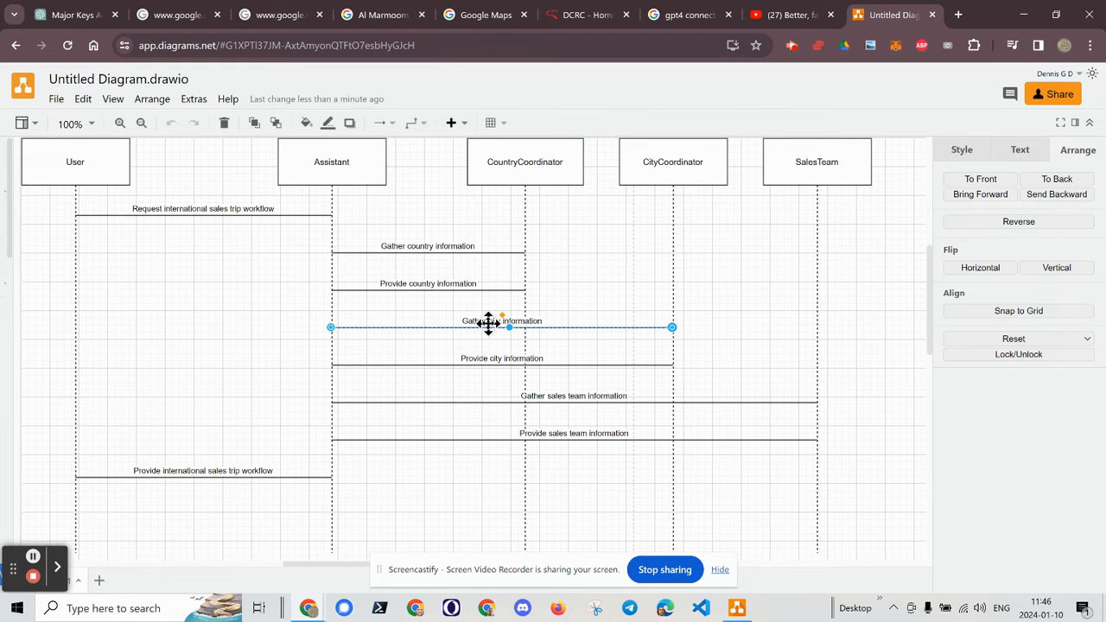
click(1020, 152)
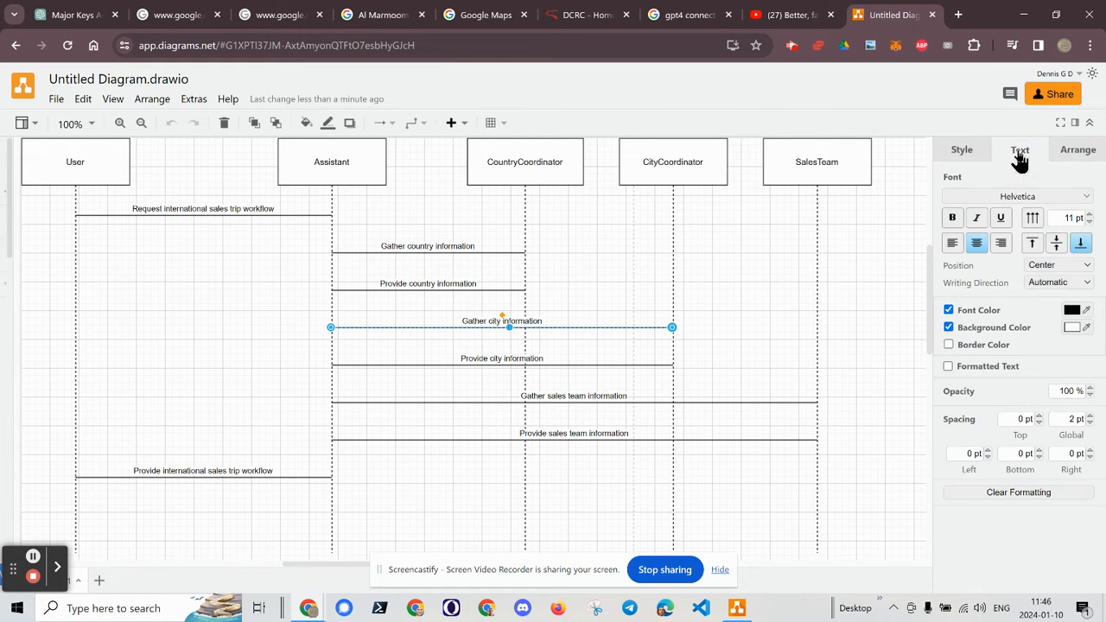
click(962, 153)
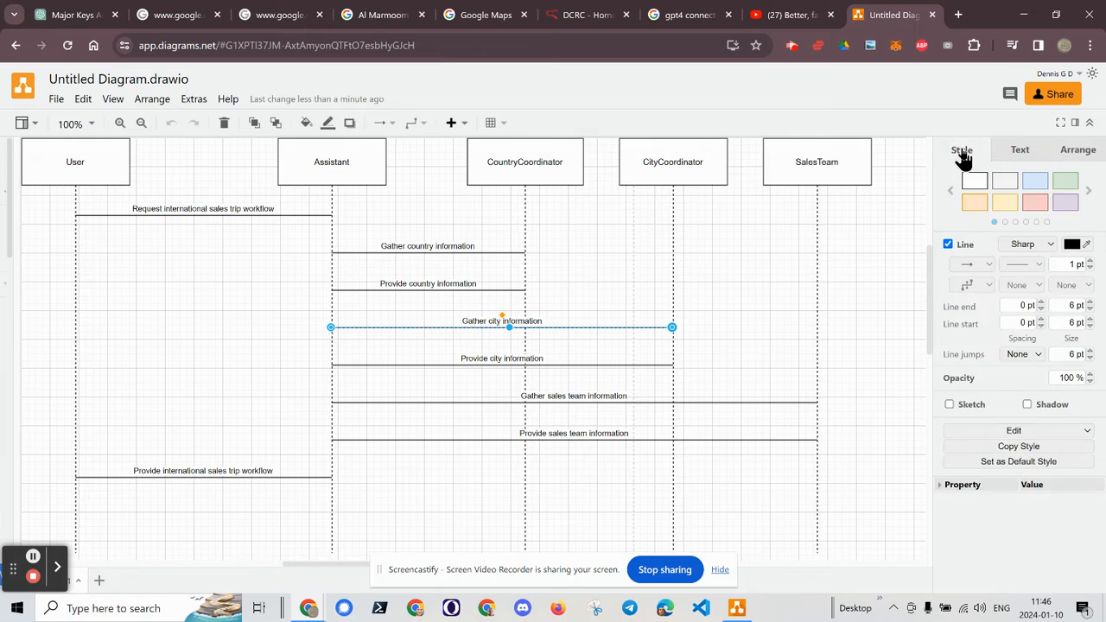
click(1013, 433)
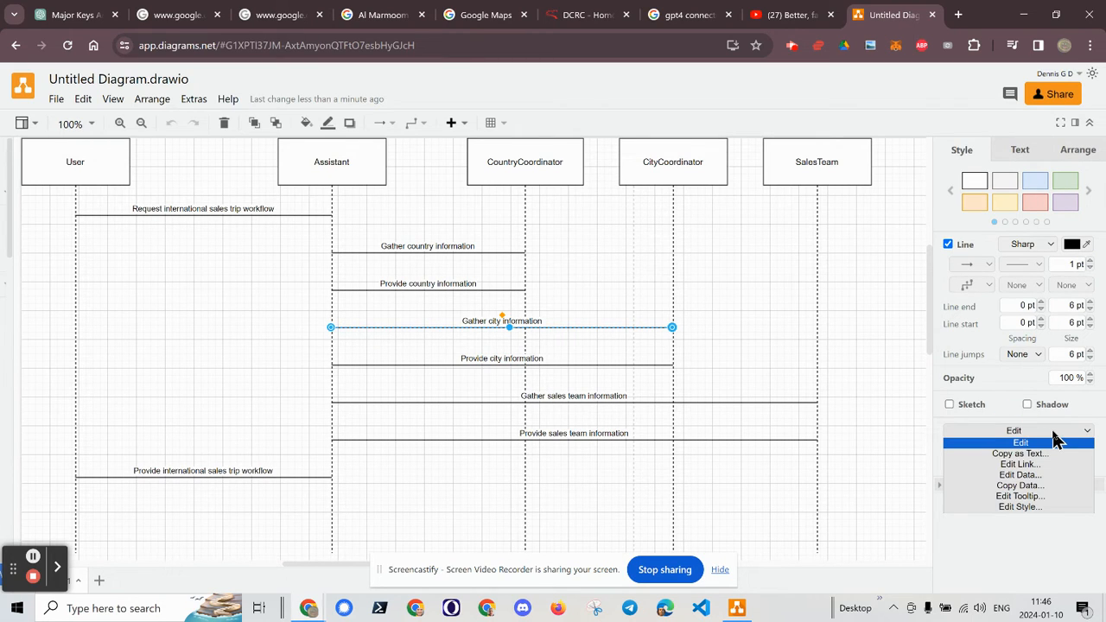
click(1053, 476)
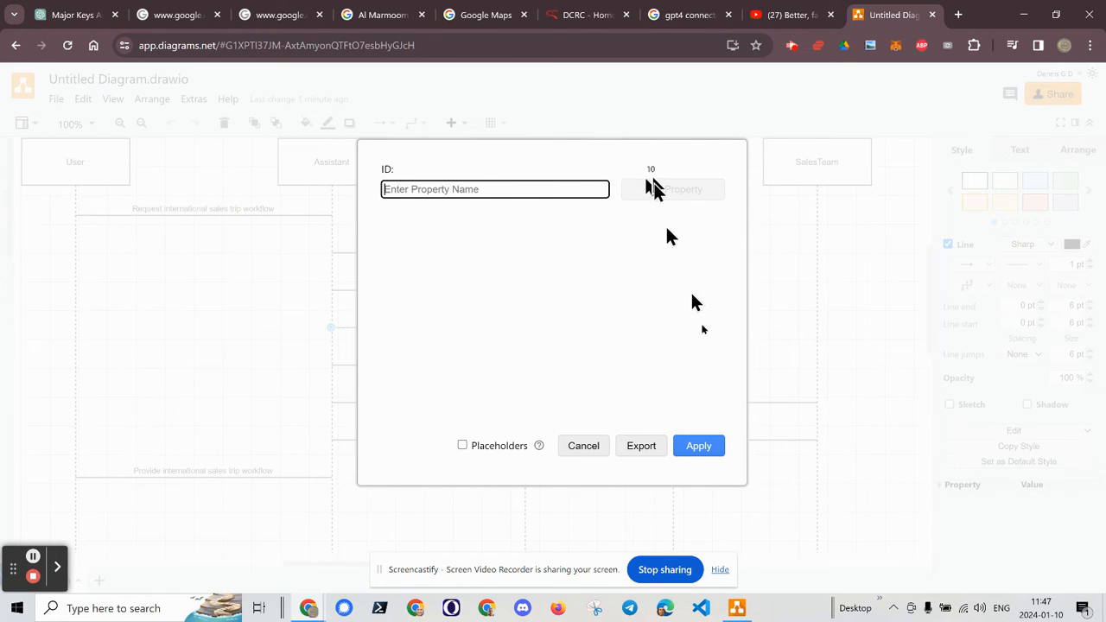
click(584, 446)
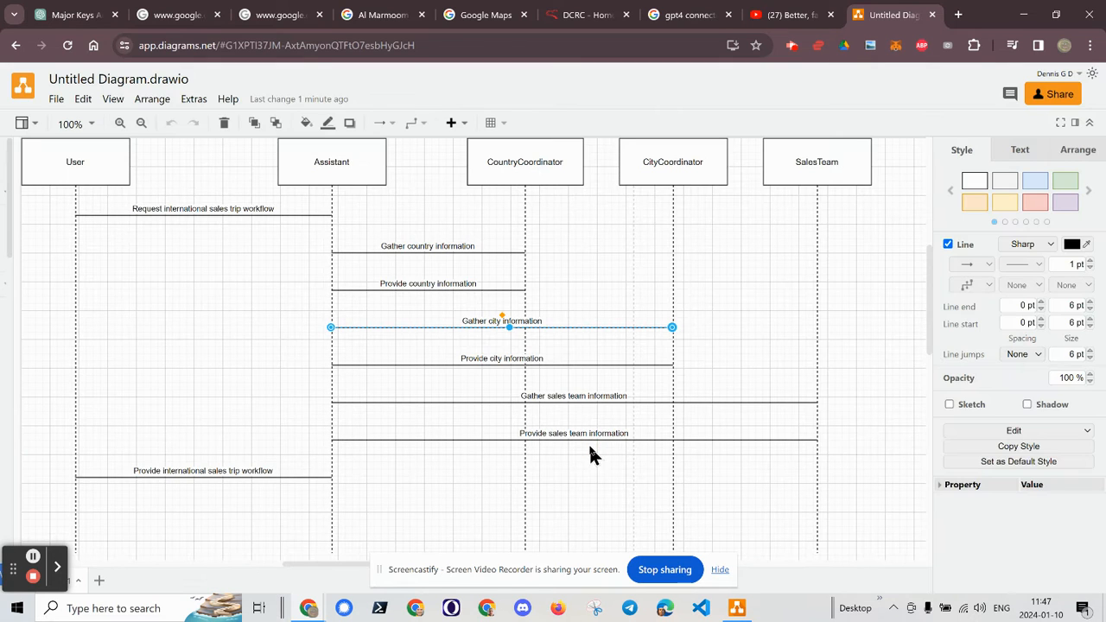
click(621, 288)
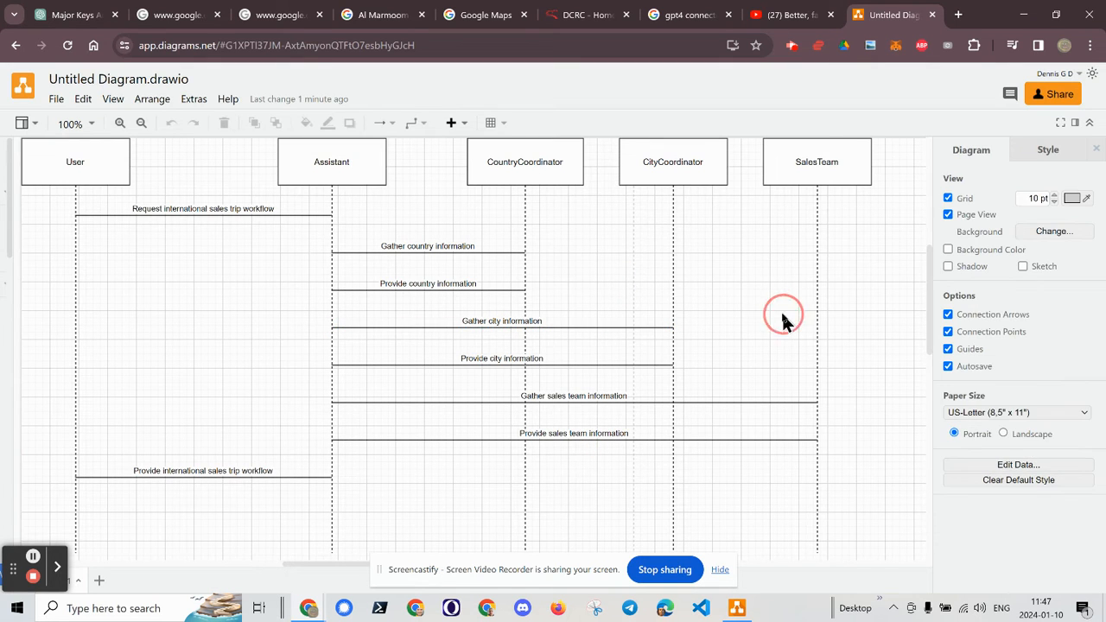
- Select the whole diagram again and check which text, arrangement and style settings it offers
key(ctrl+a)
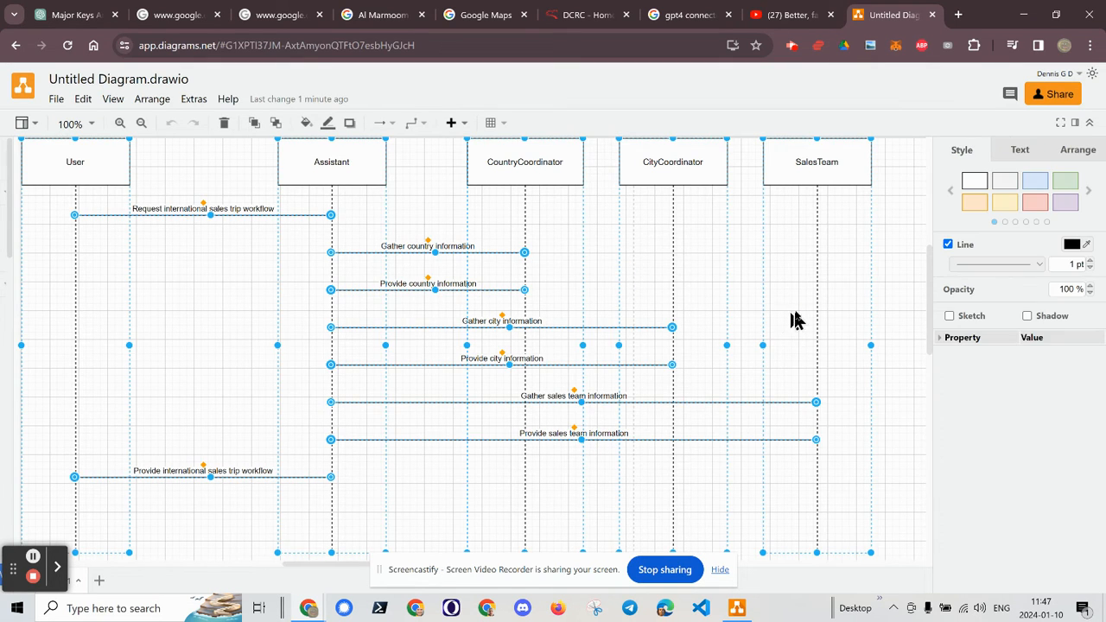
click(1016, 152)
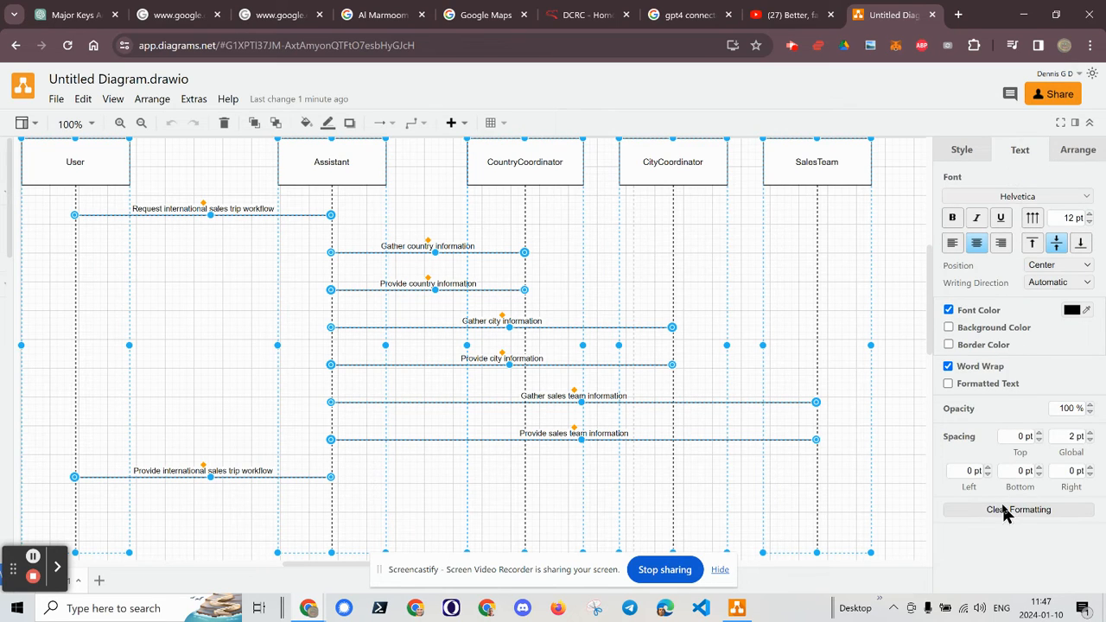
click(1077, 153)
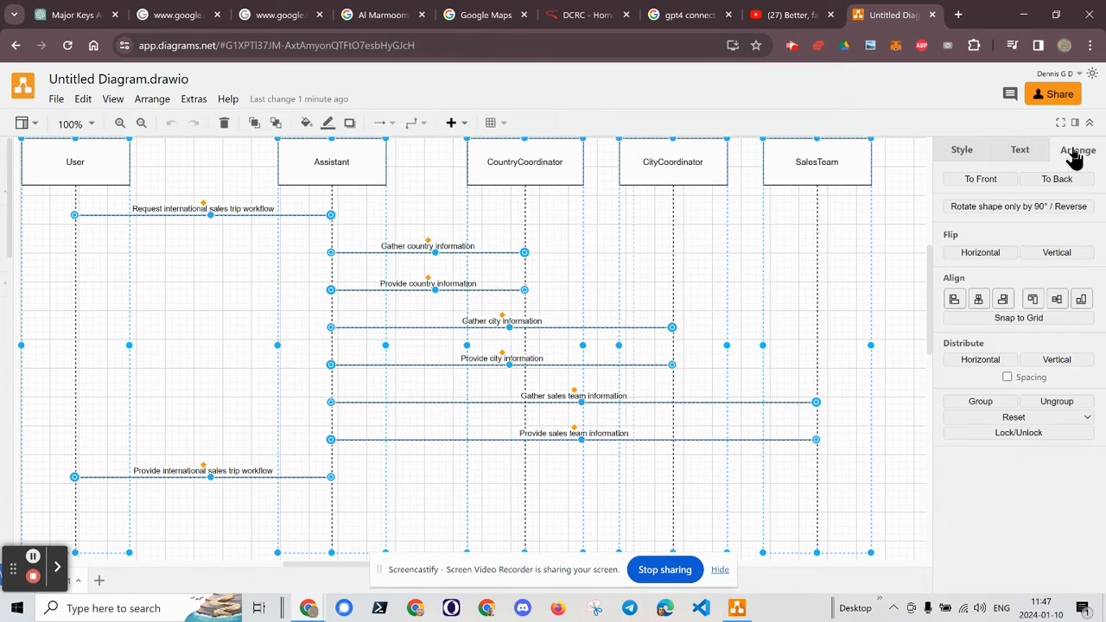
click(964, 154)
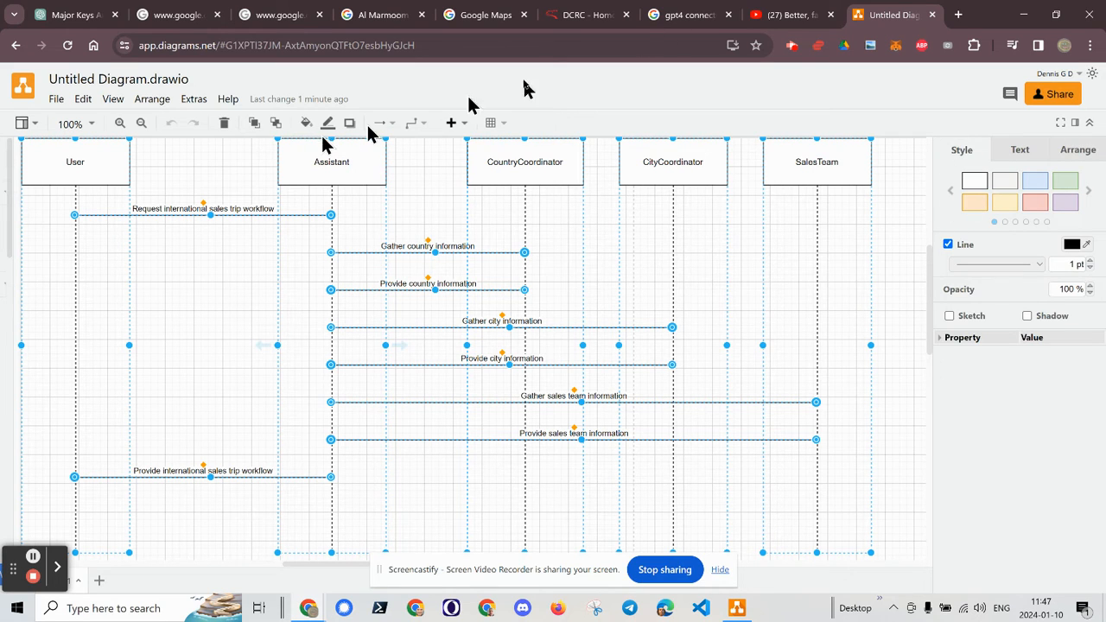
- Open the diagram's XML source for editing and examine the code that defines its lifelines and messages
click(230, 102)
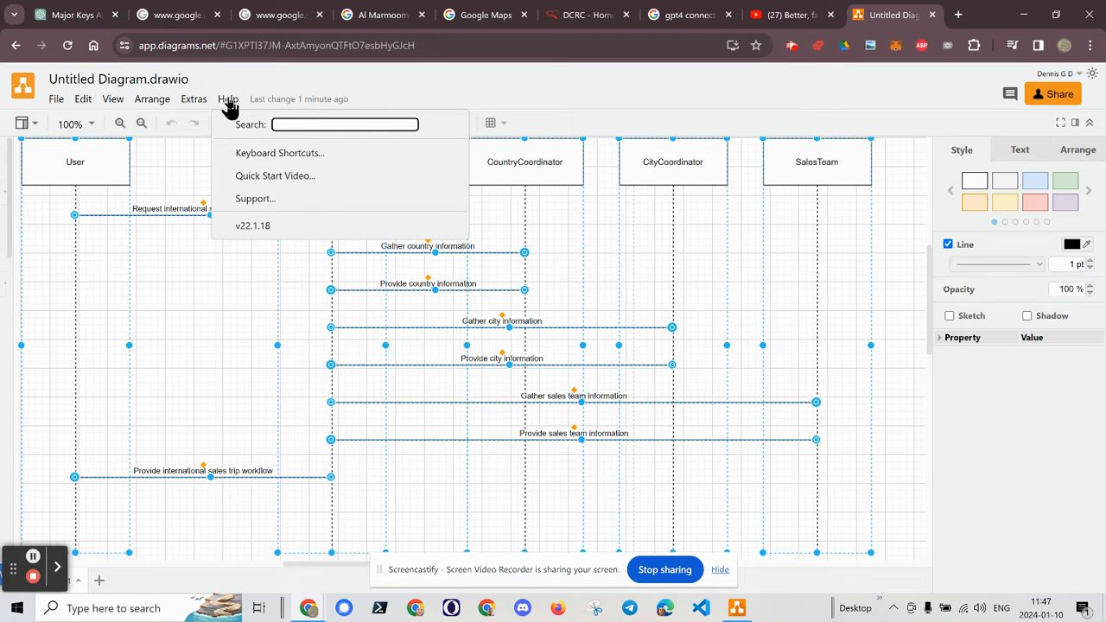
mouse_move(206, 109)
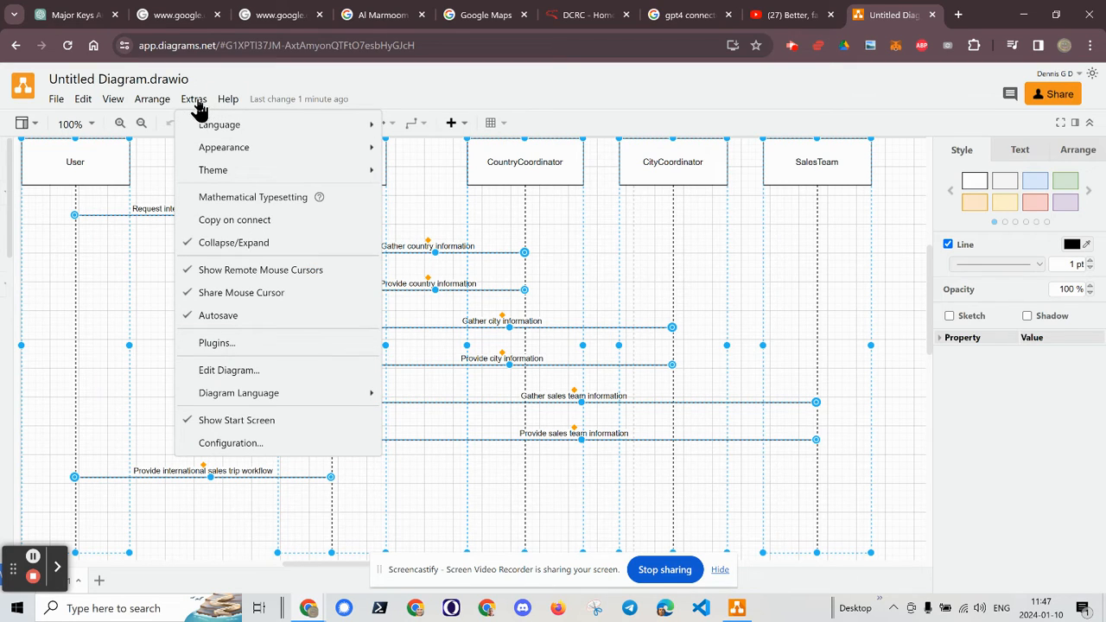
click(230, 372)
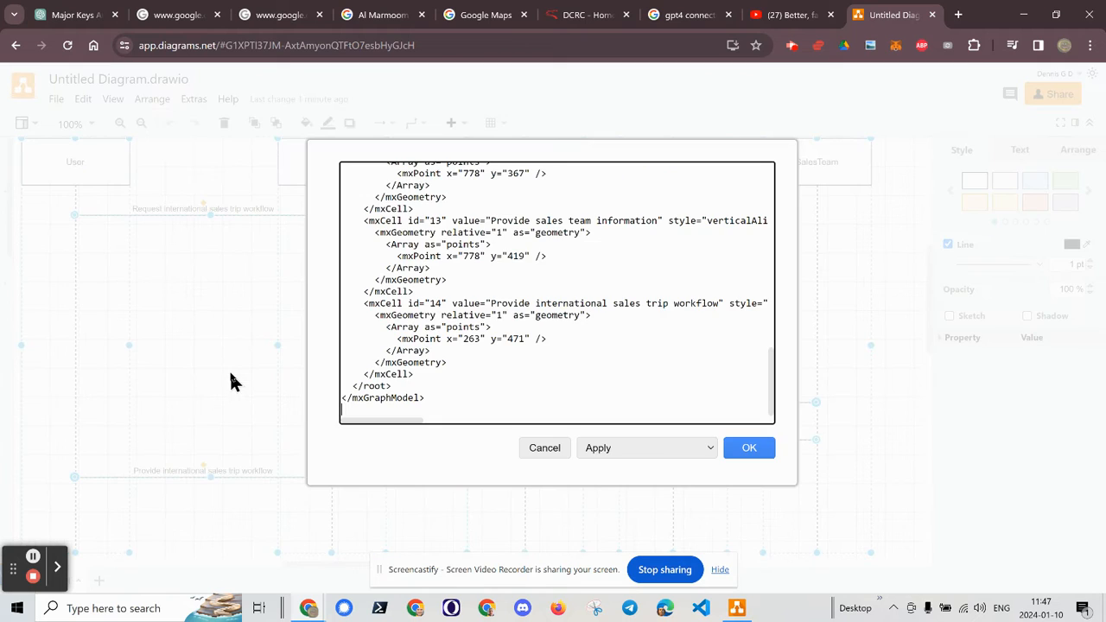
scroll(610, 299, up, 10)
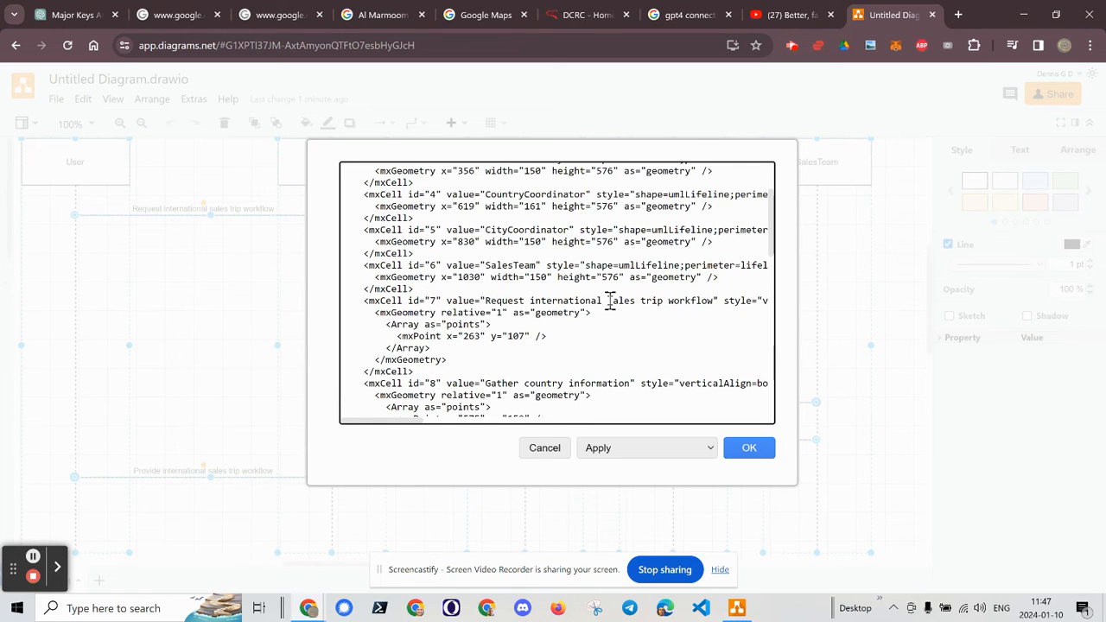
drag(357, 170, 526, 180)
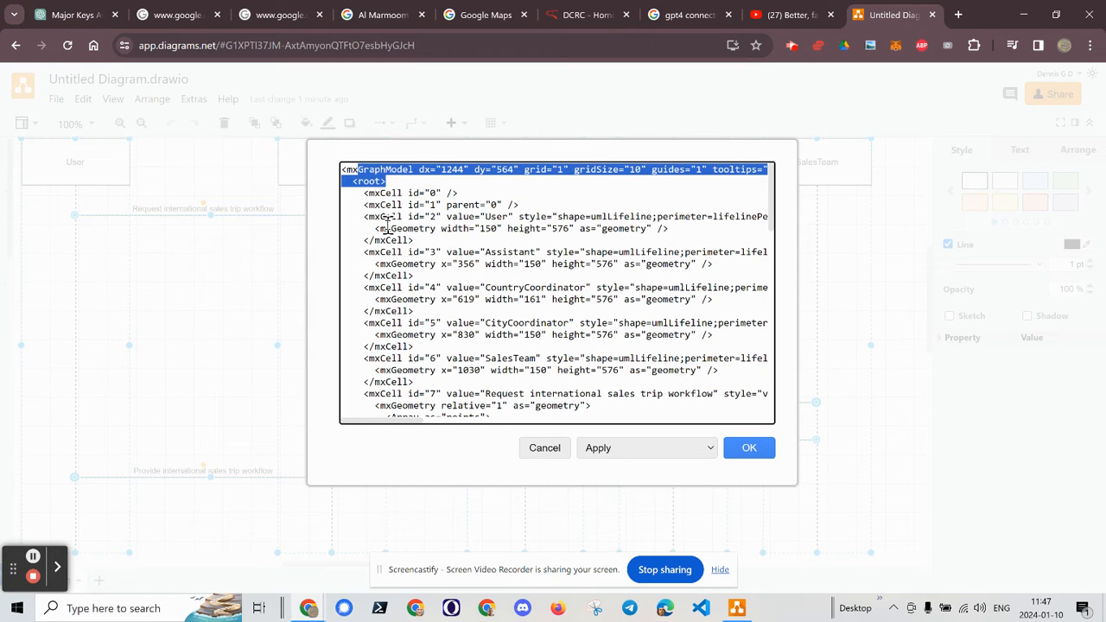
drag(385, 228, 516, 318)
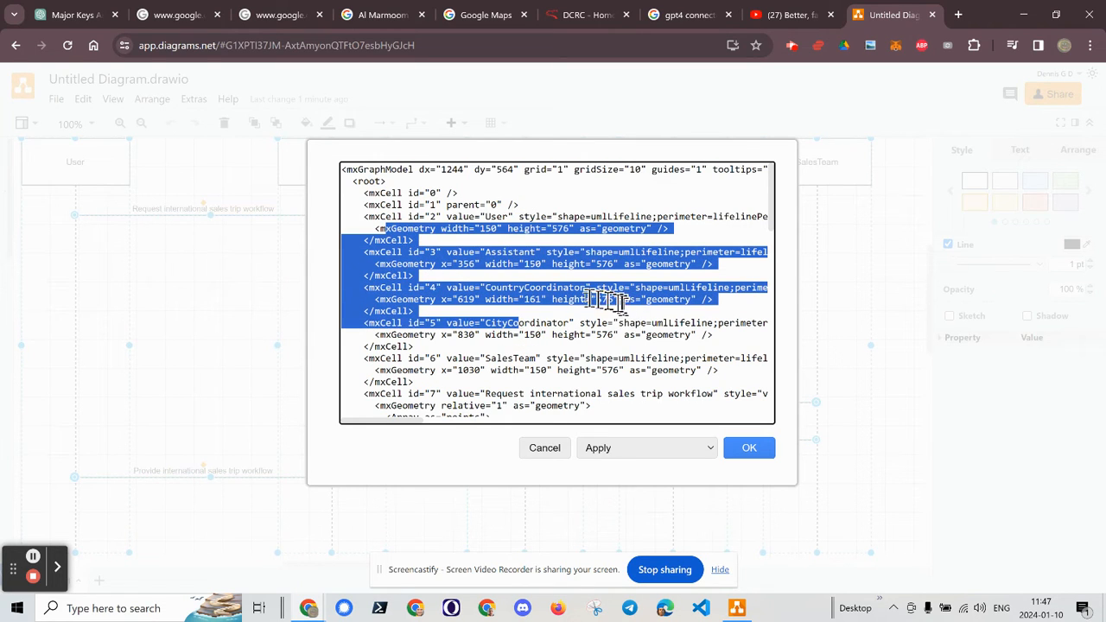
- Look over the CountryCoordinator and CityCoordinator entries in the XML source and leave it without applying changes
click(510, 291)
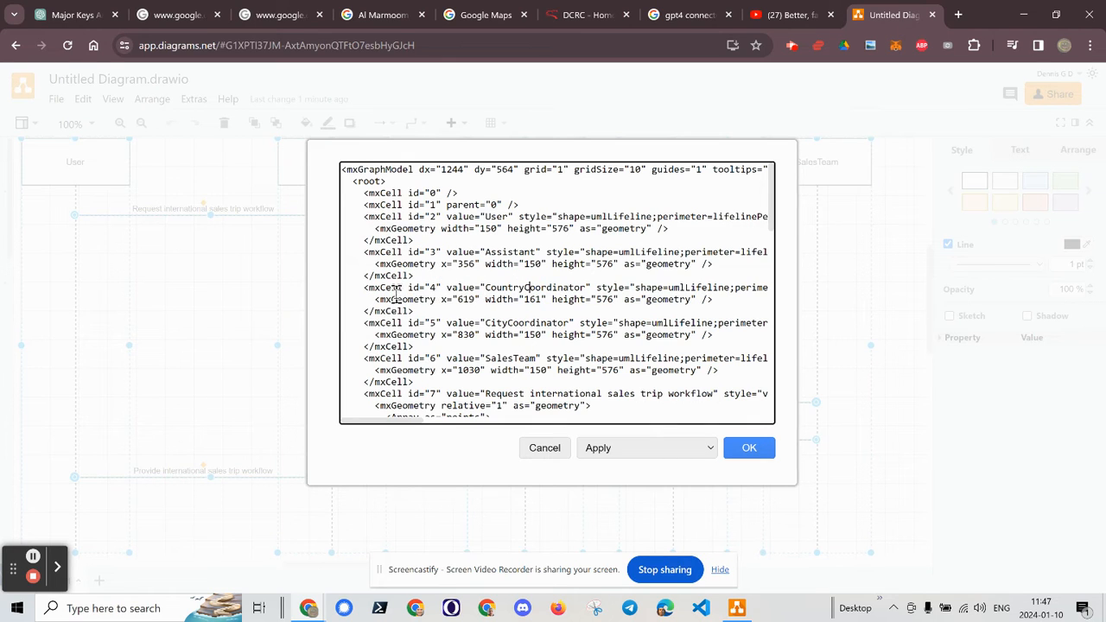
double_click(397, 324)
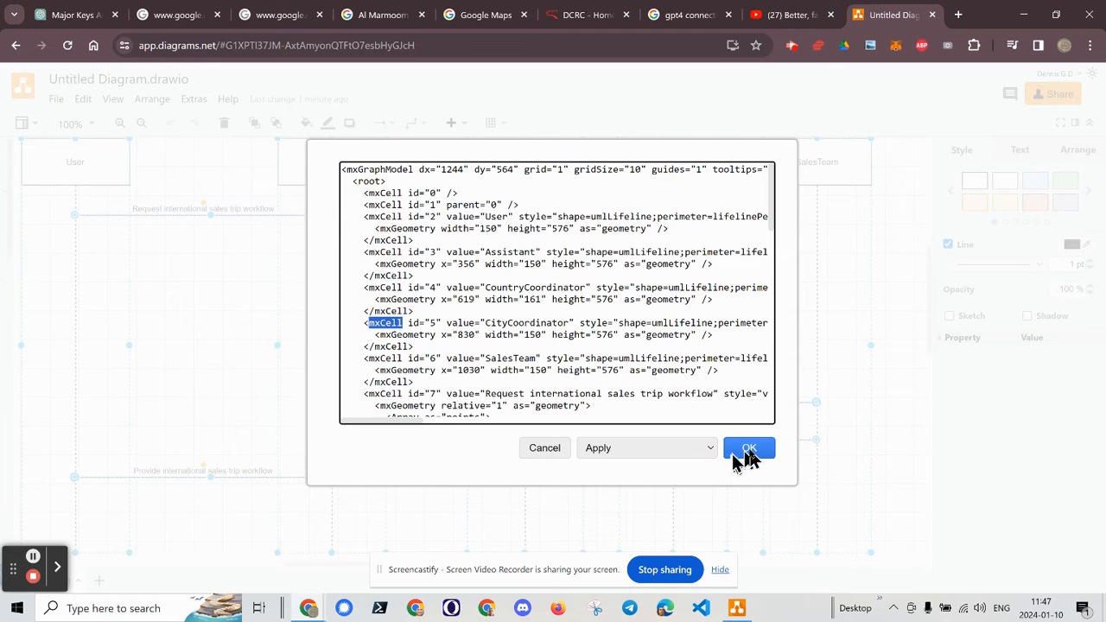
click(550, 449)
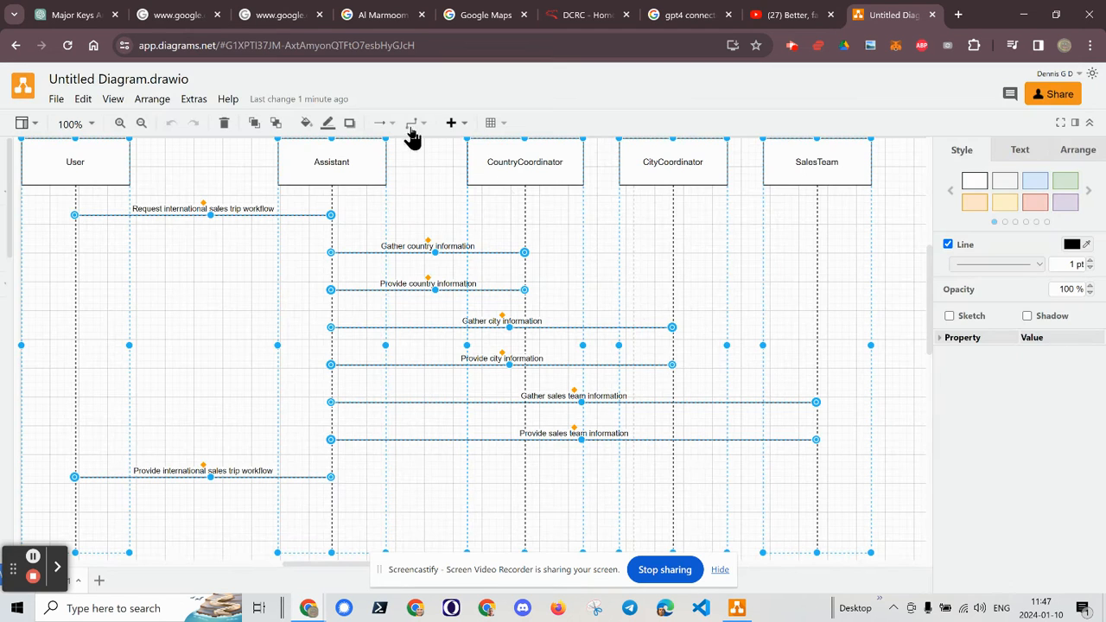
- Look through the diagram's file and export options, and close the sales trip diagram
click(56, 101)
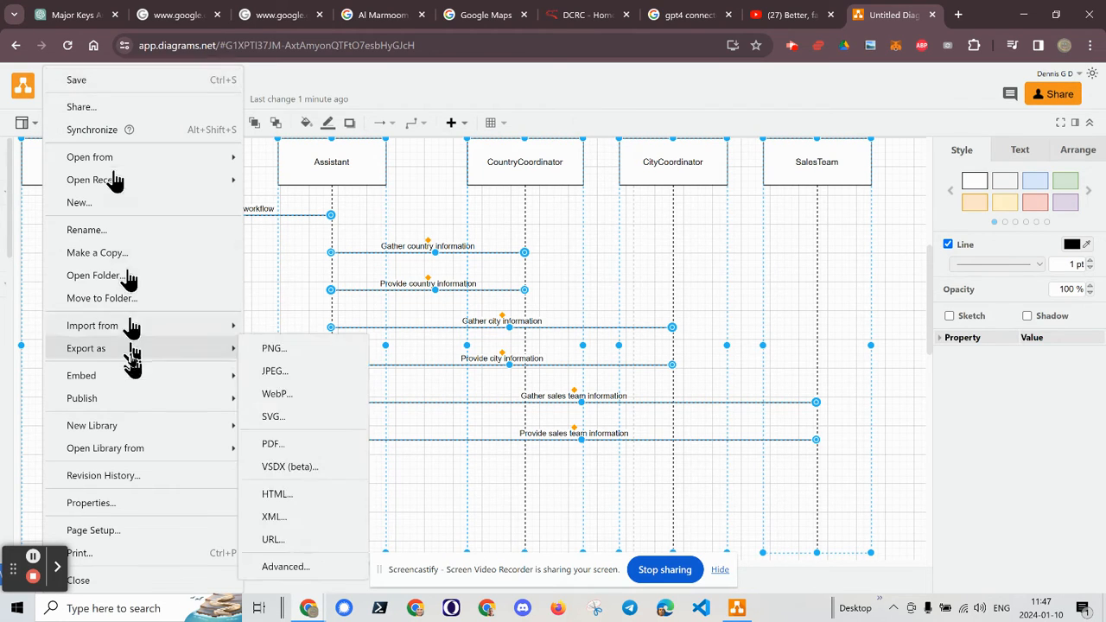
mouse_move(149, 432)
mouse_move(143, 453)
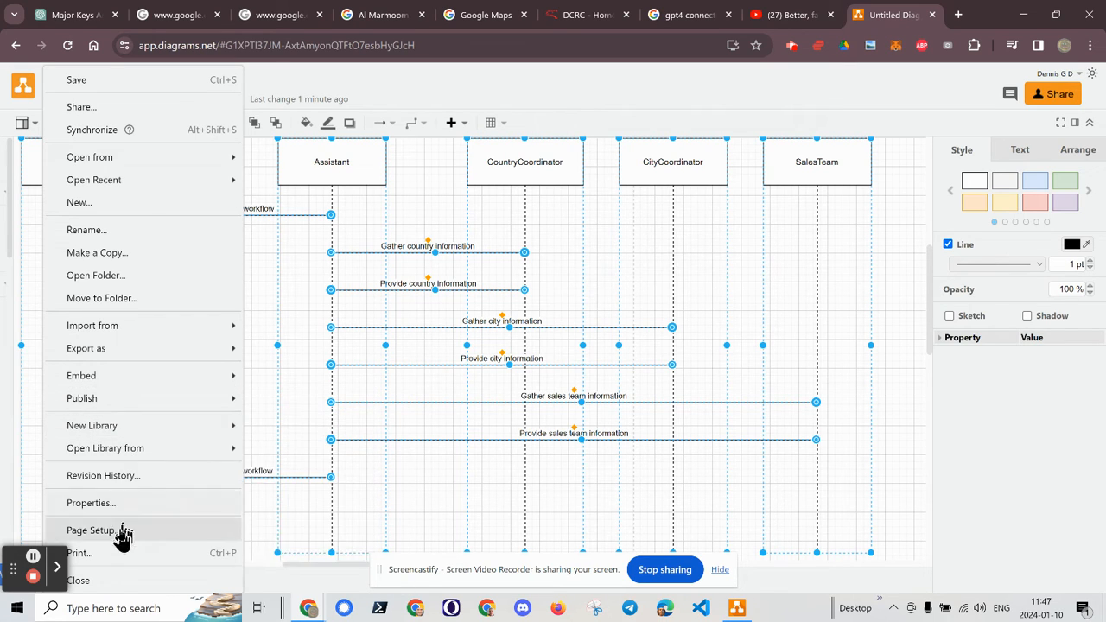
click(107, 581)
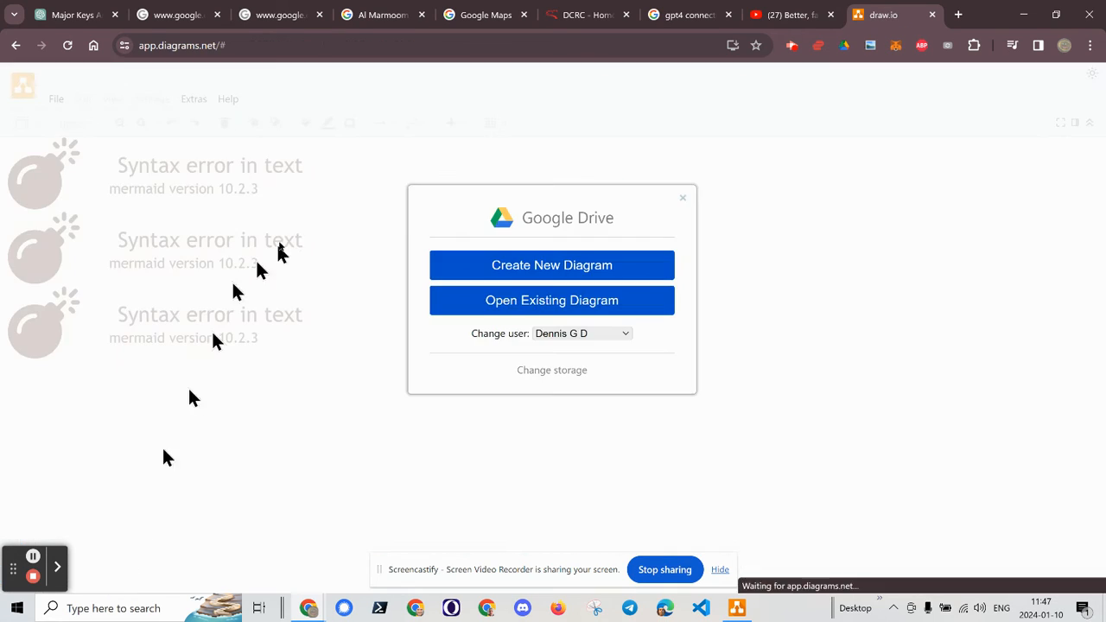
- Start a new Smart Template diagram on Google Drive as a Flowchart described as "Process for determining a life altering decision"
click(569, 268)
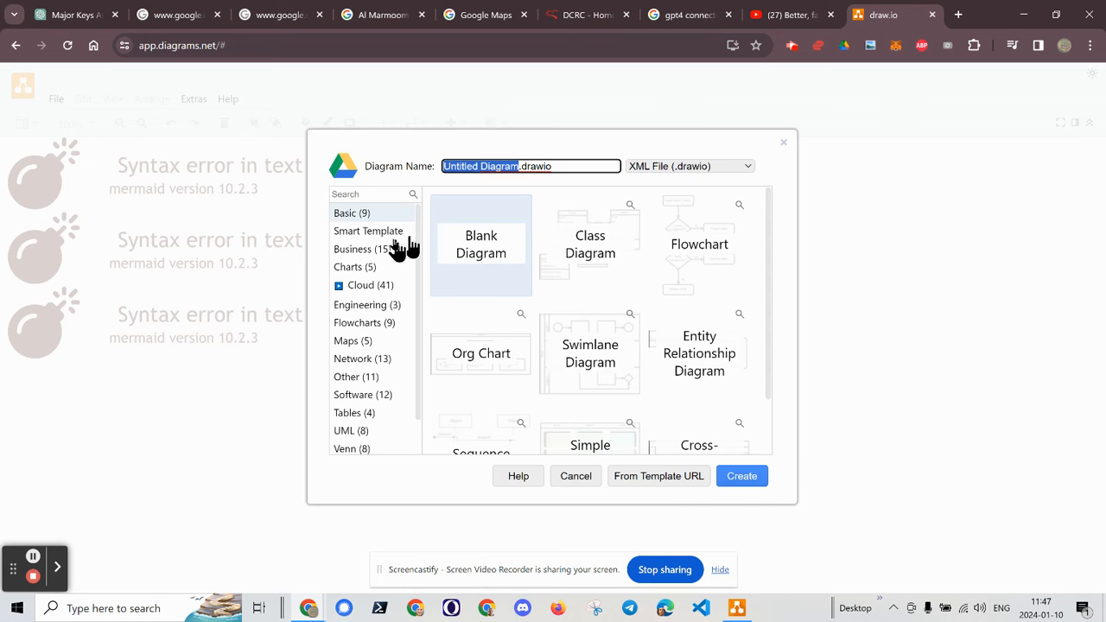
click(387, 239)
click(497, 242)
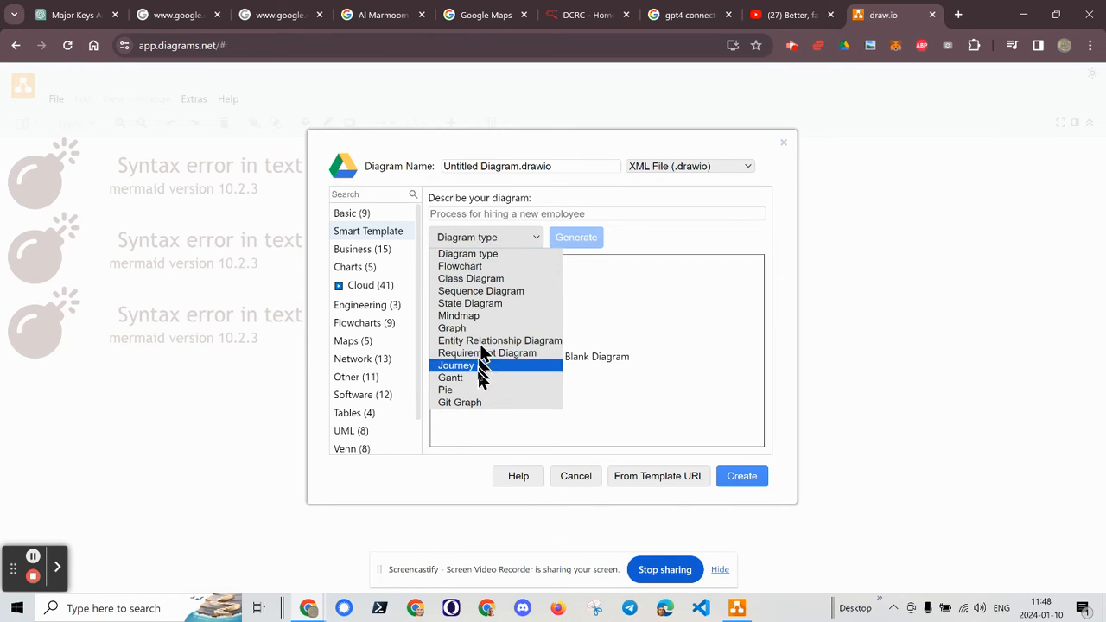
click(478, 267)
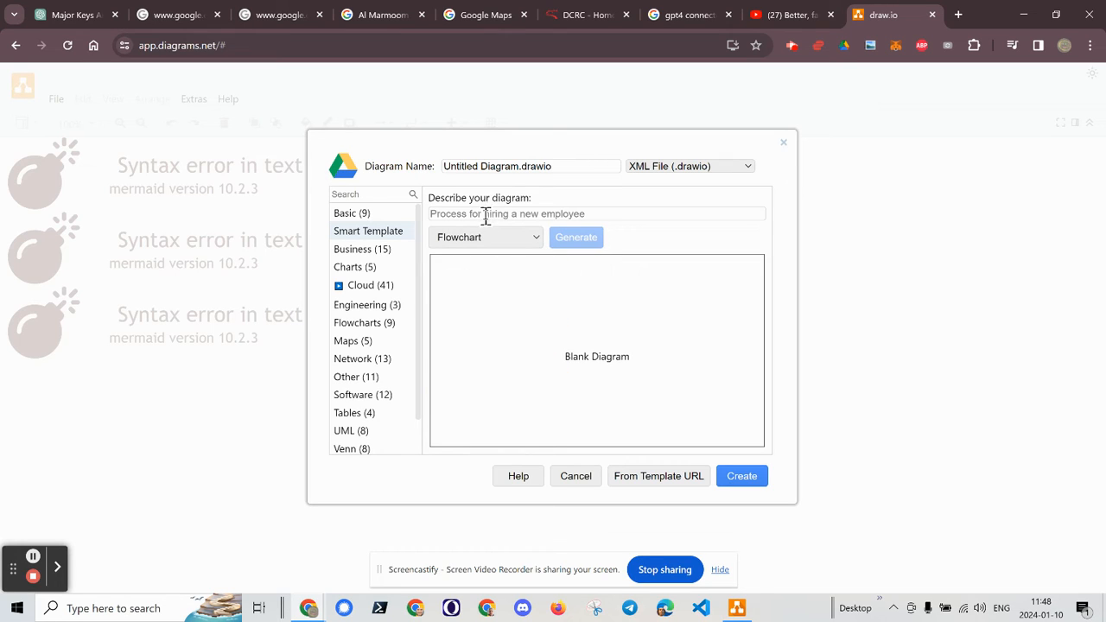
click(486, 217)
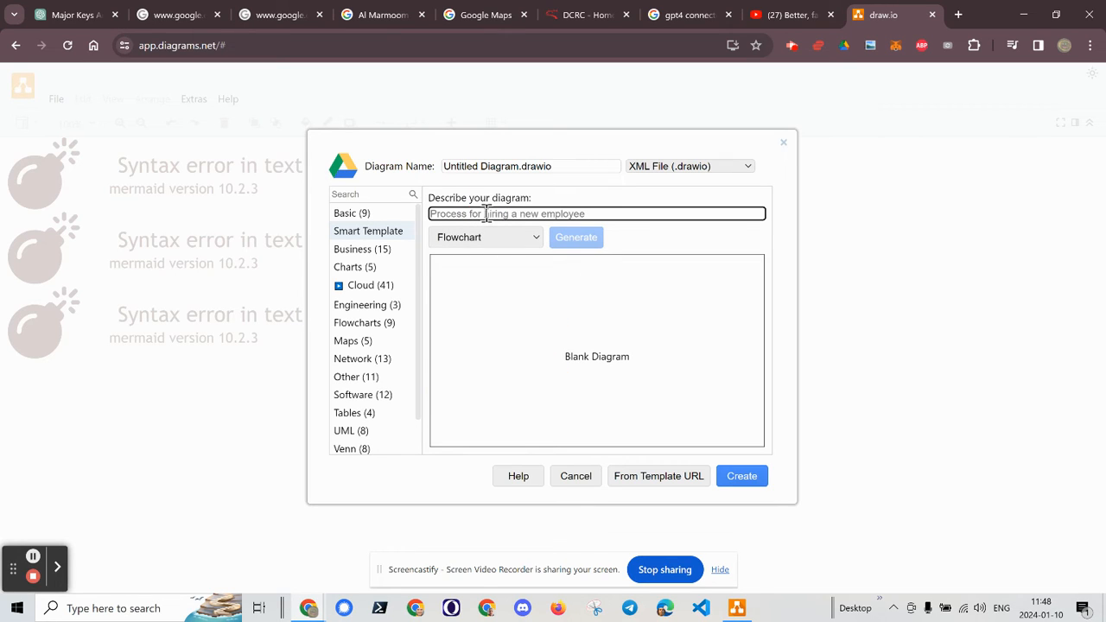
text(Pro)
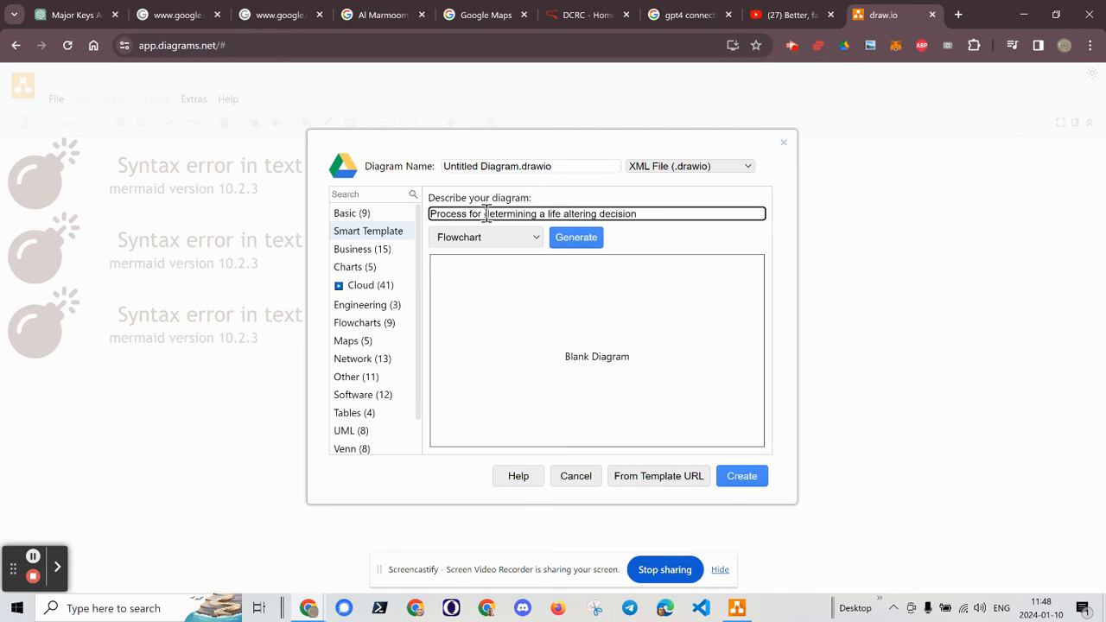
- Keep the XML File (.drawio) format and put "LD" in front of the diagram name
click(693, 167)
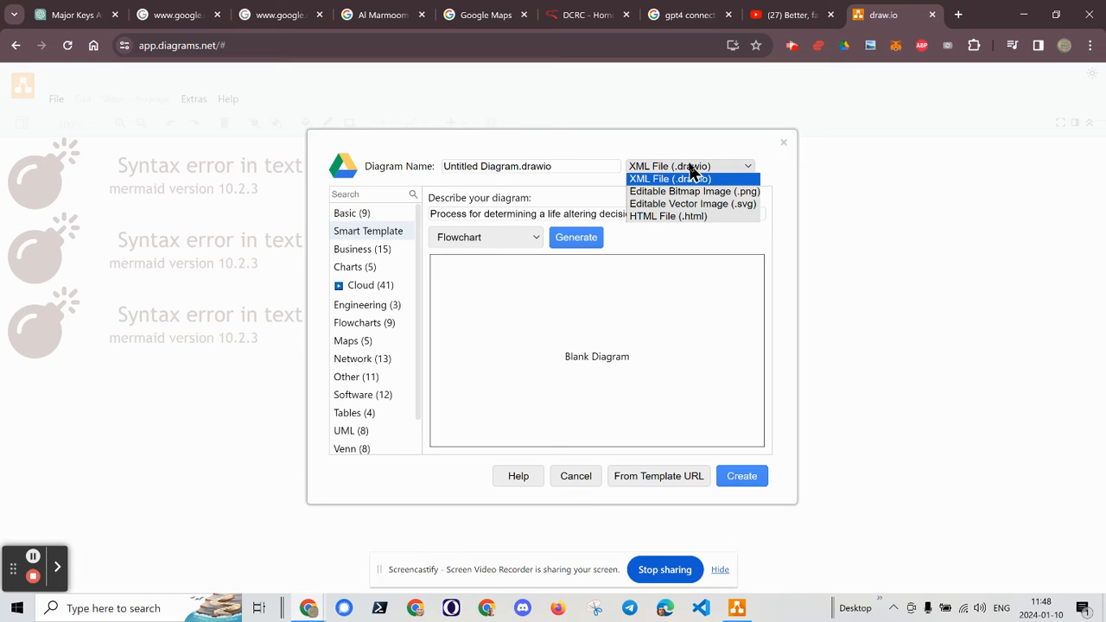
click(693, 178)
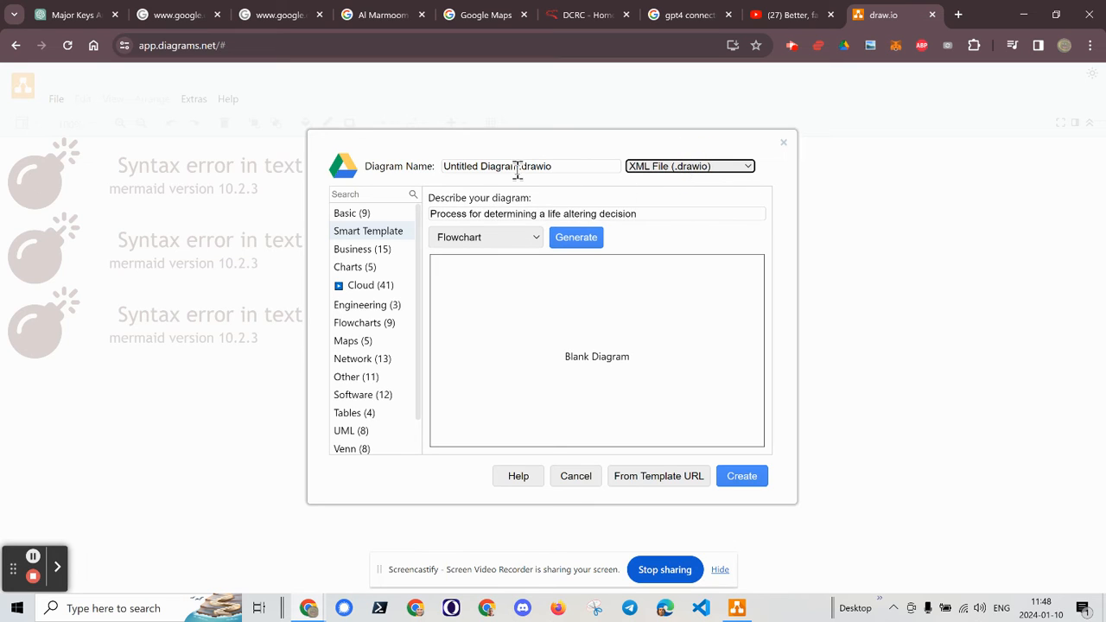
click(444, 166)
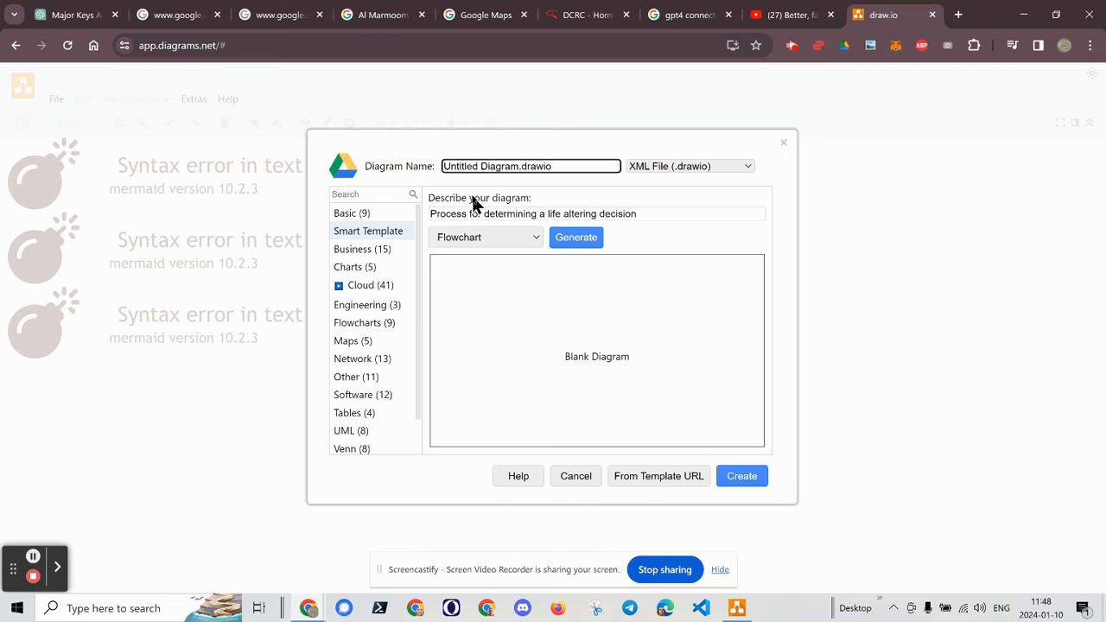
text(LD)
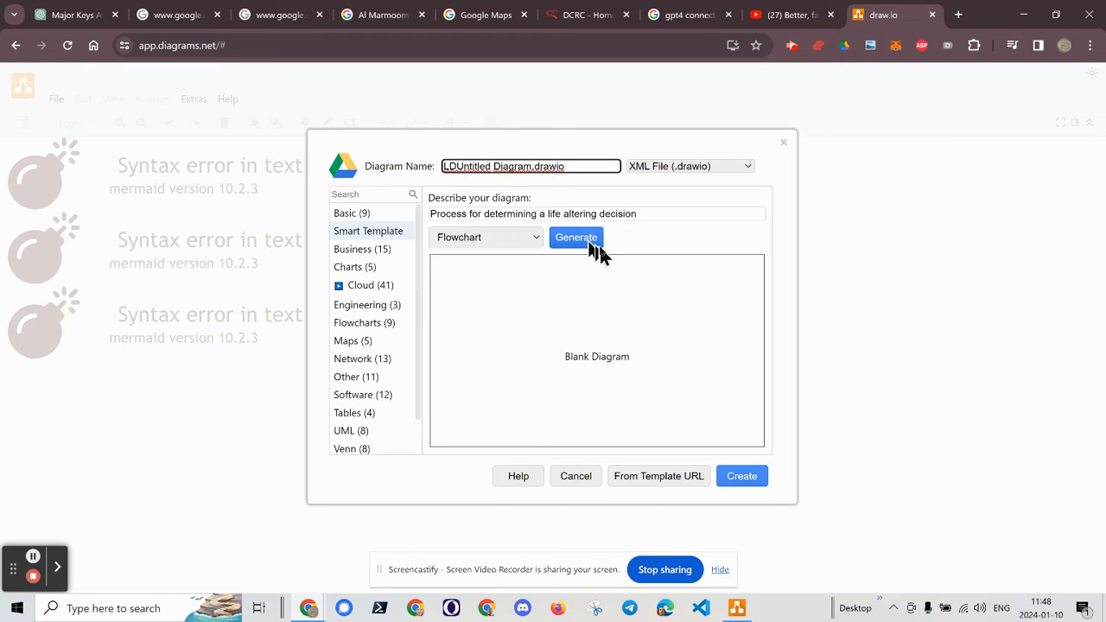
- Generate the flowchart from the description and create the diagram in the Drive root folder
click(581, 247)
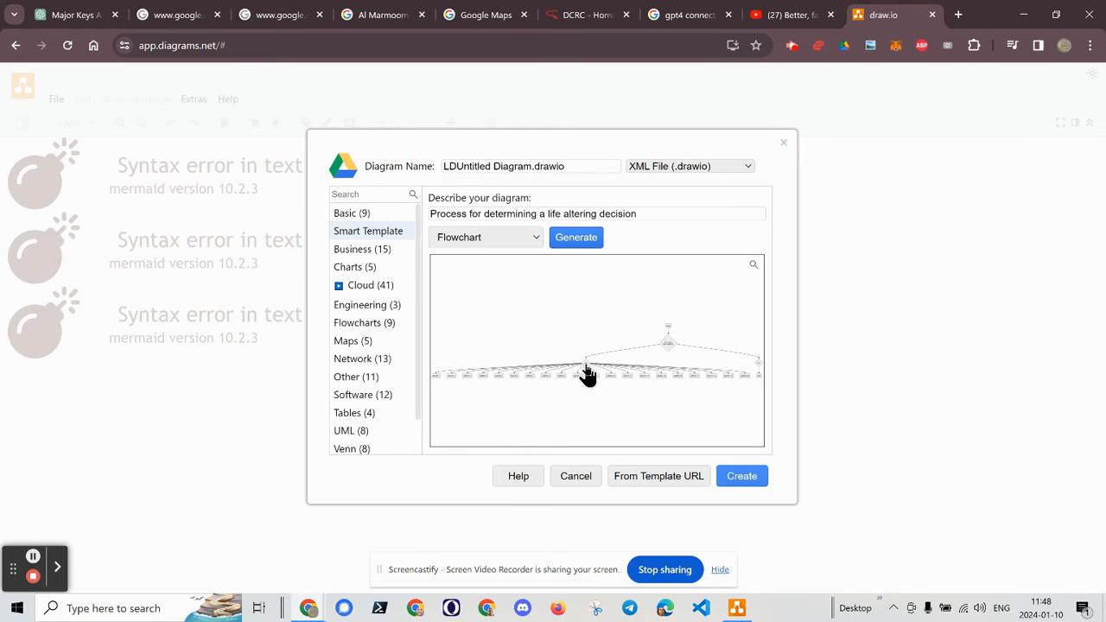
click(744, 481)
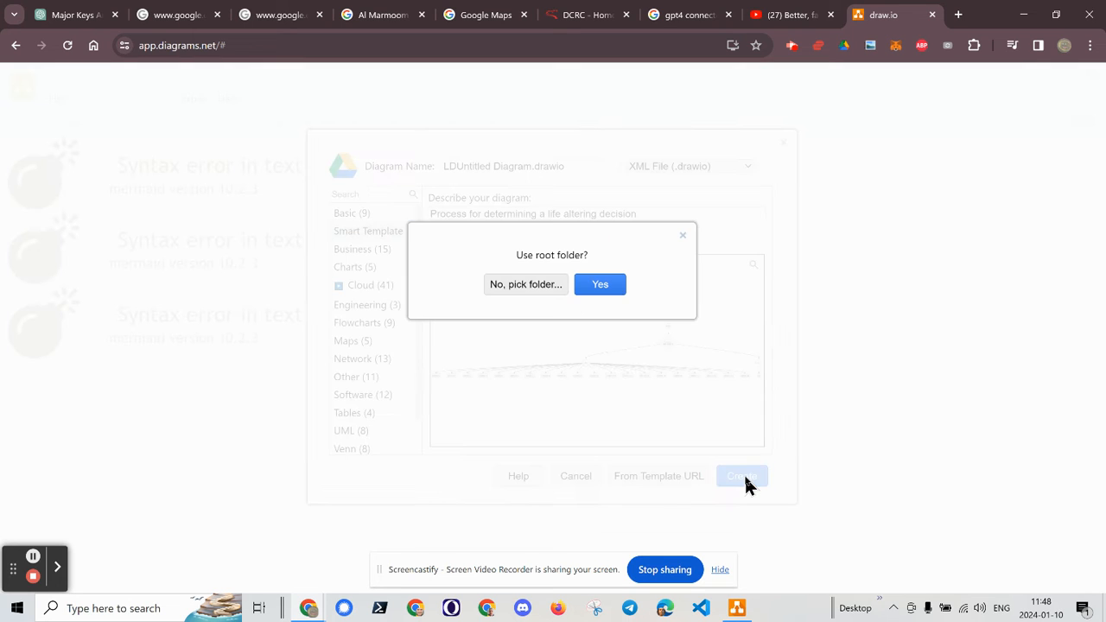
click(598, 290)
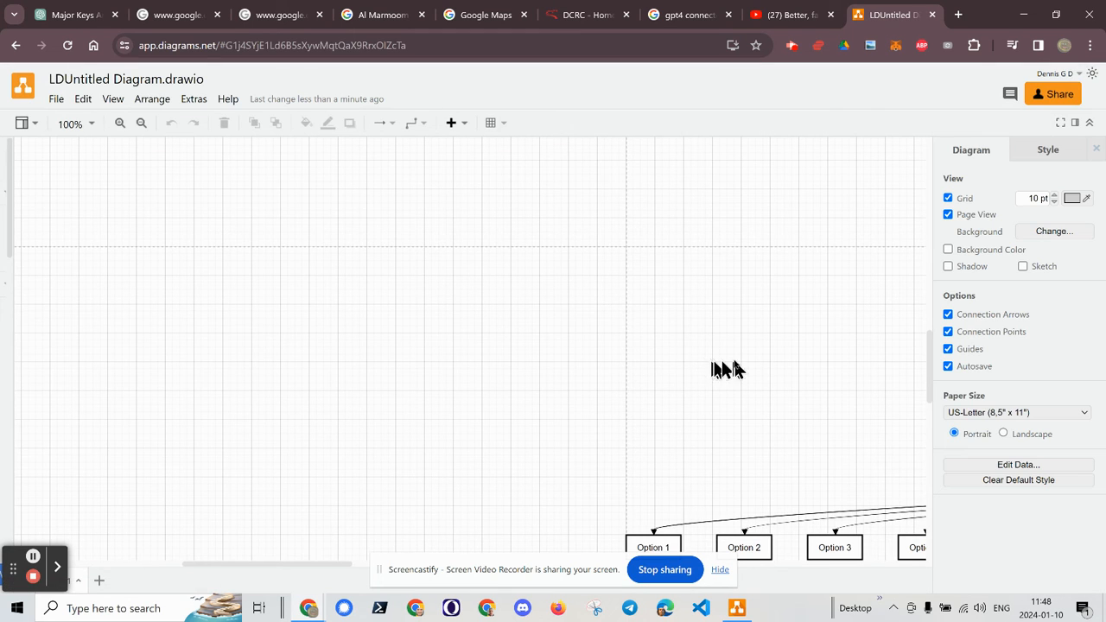
- Examine the generated flowchart from its option boxes up to the Start and "Consider the options" shapes and both branches
drag(734, 359, 412, 299)
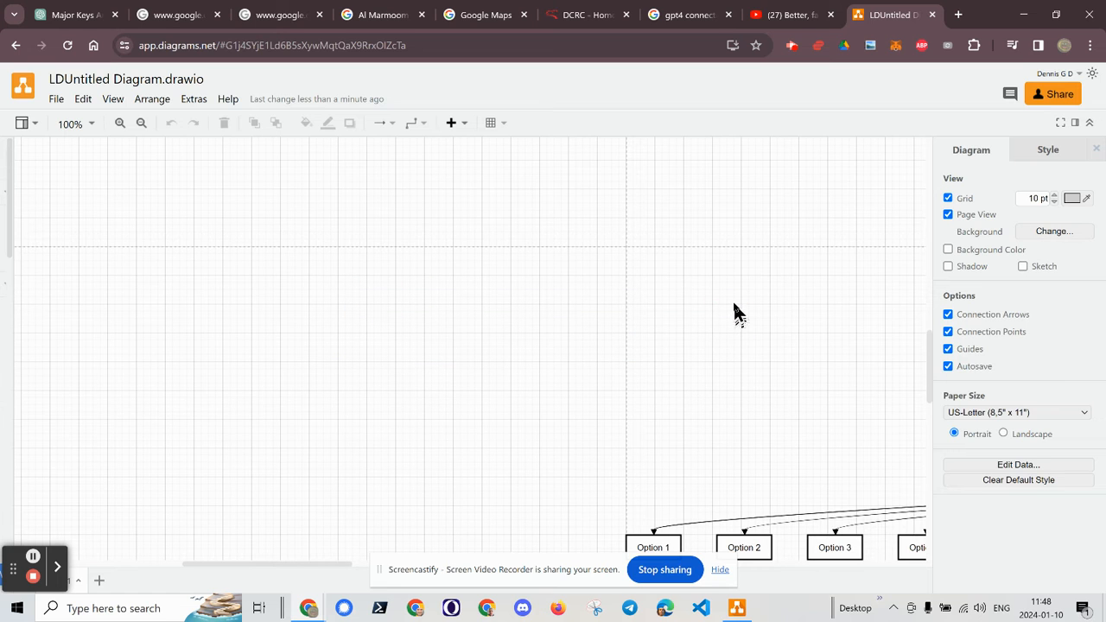
drag(784, 309, 268, 275)
drag(760, 341, 367, 317)
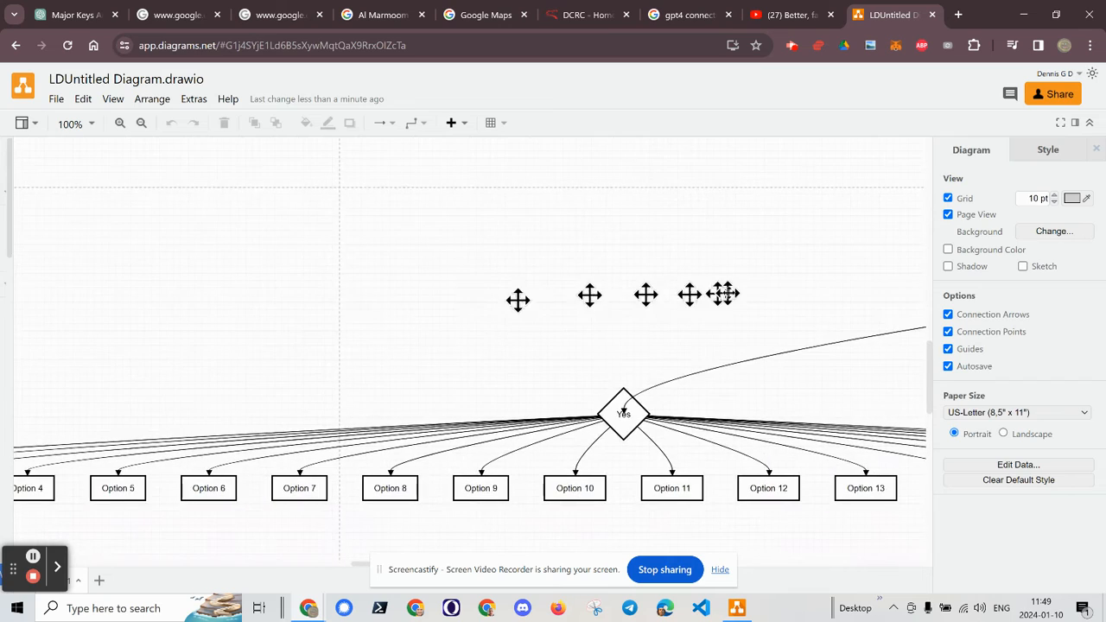
drag(744, 289, 384, 283)
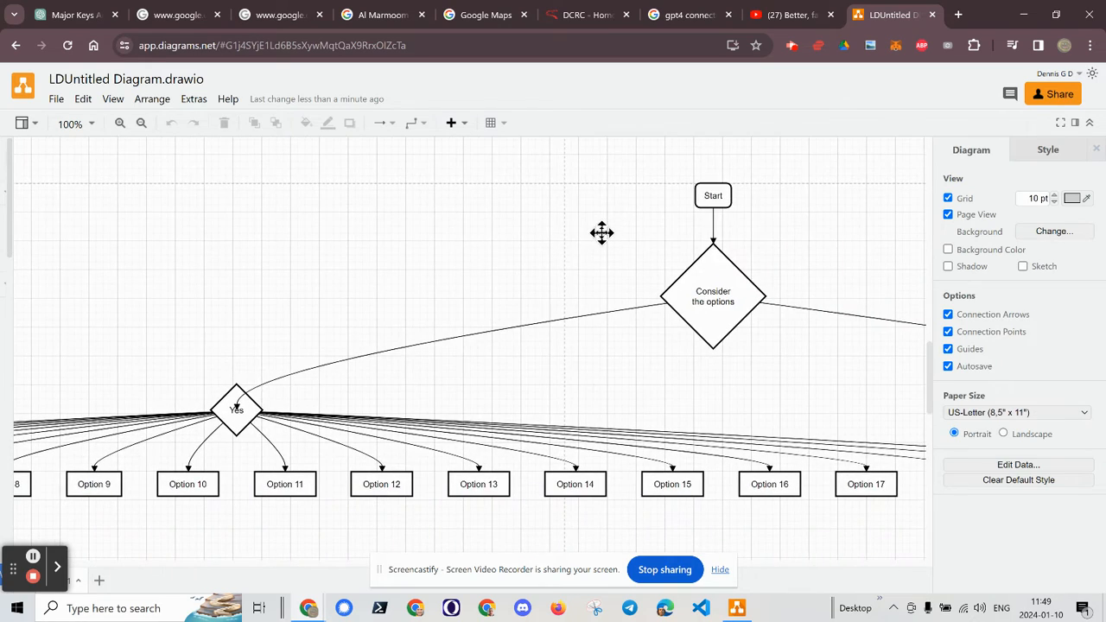
drag(600, 232, 388, 233)
drag(787, 252, 698, 247)
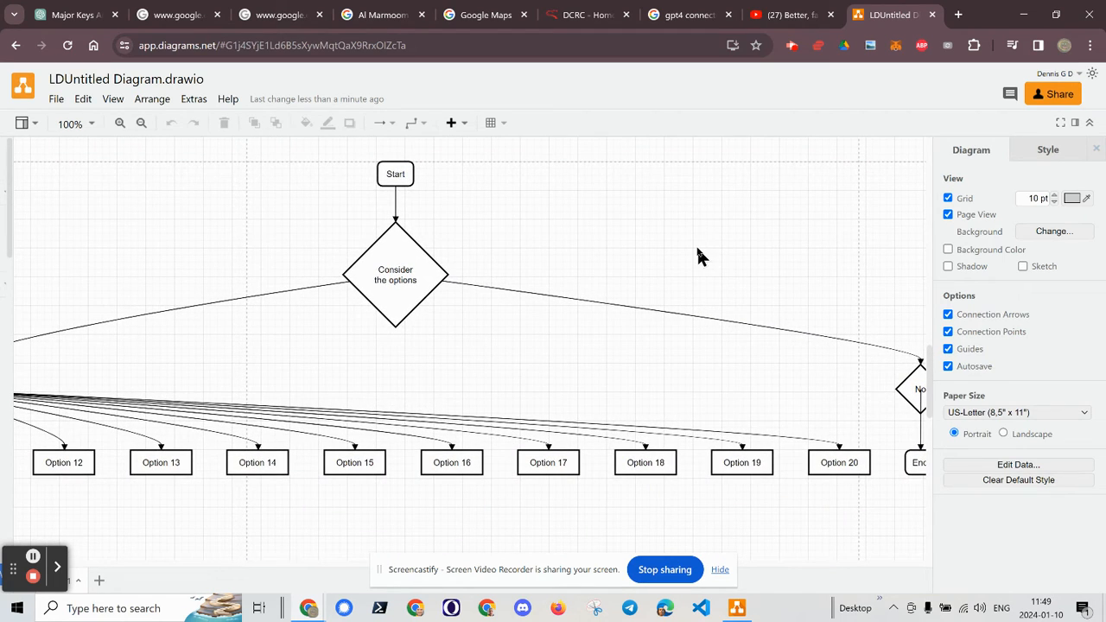
drag(485, 231, 664, 235)
drag(599, 253, 628, 274)
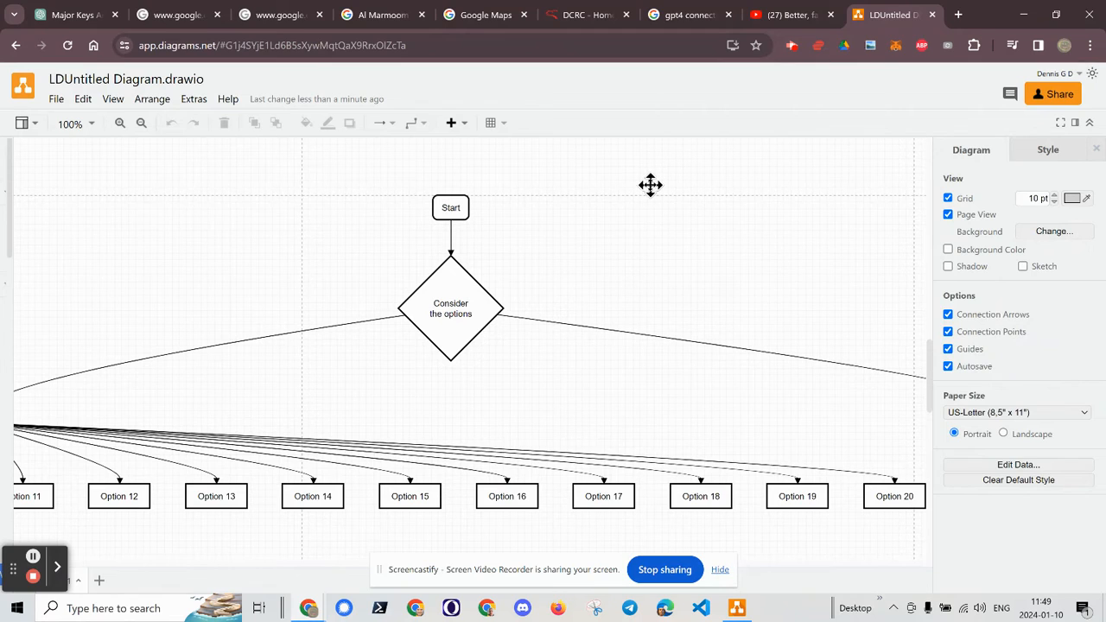
- Inspect the diagram's data properties without adding any, and check the text and arrangement settings for the whole flowchart
click(1017, 464)
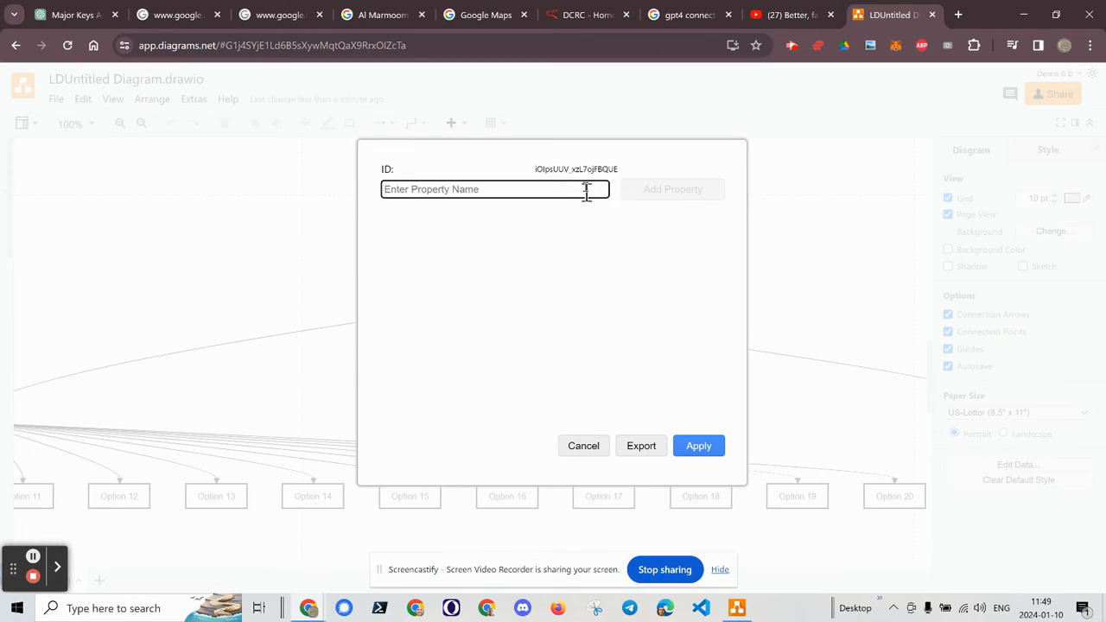
click(586, 446)
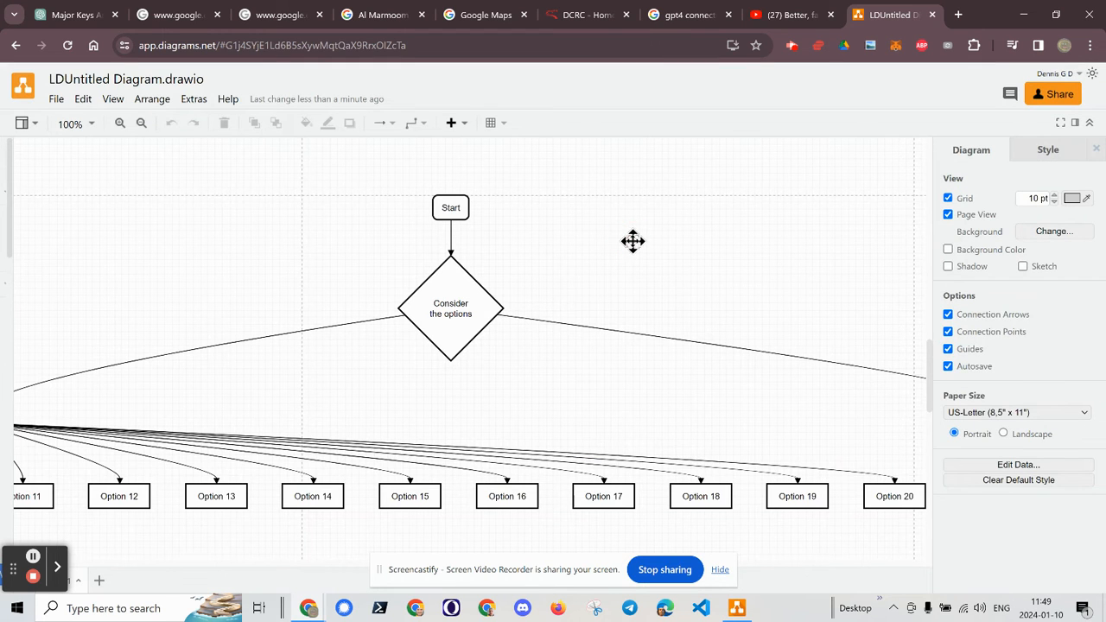
key(ctrl+a)
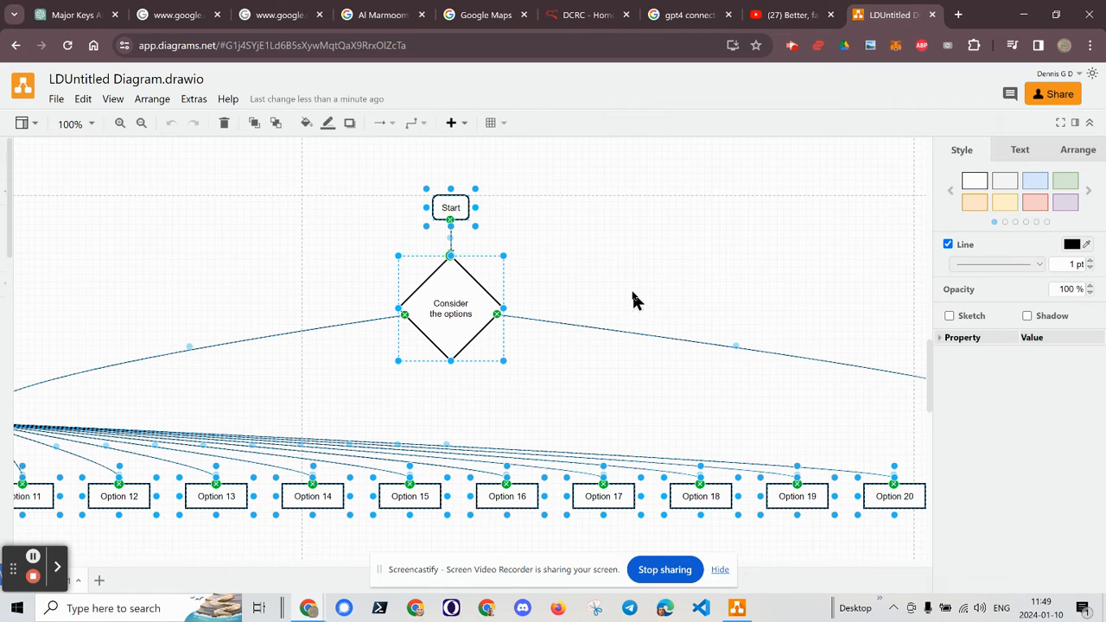
click(1019, 153)
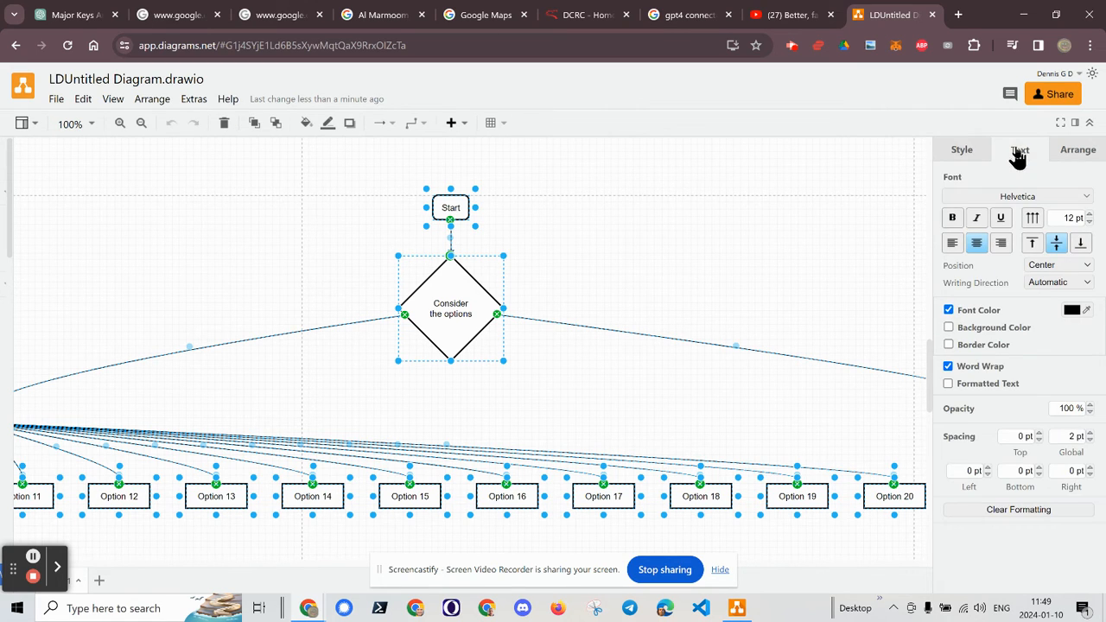
click(1078, 151)
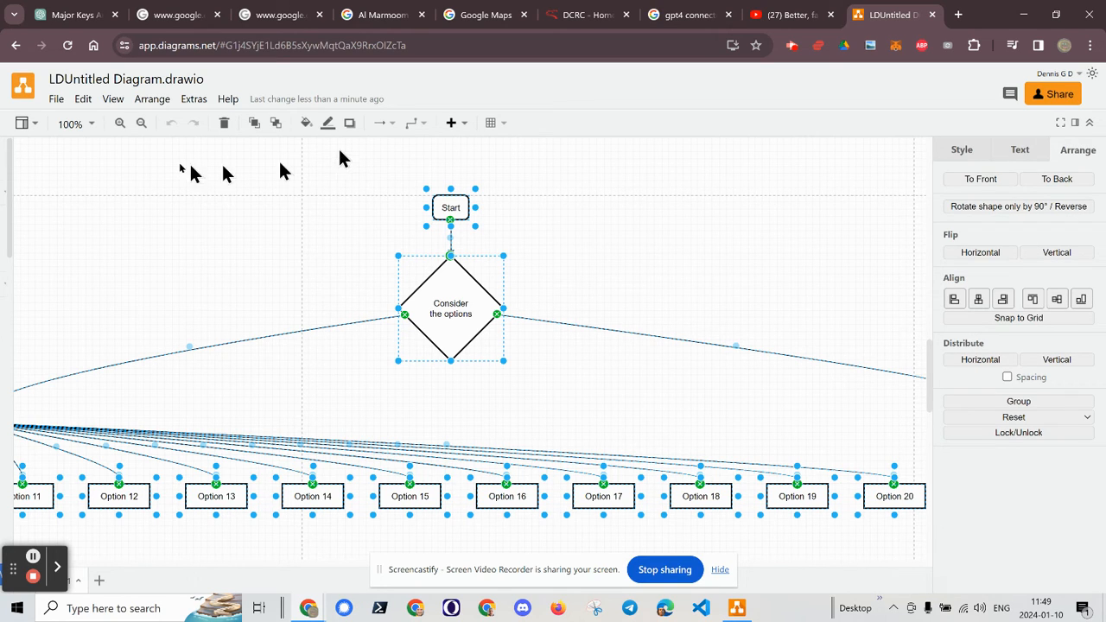
- Start a new diagram and describe it as "Percentage of people on the planet that understand cause and effect, believe in a flat earth"
click(57, 102)
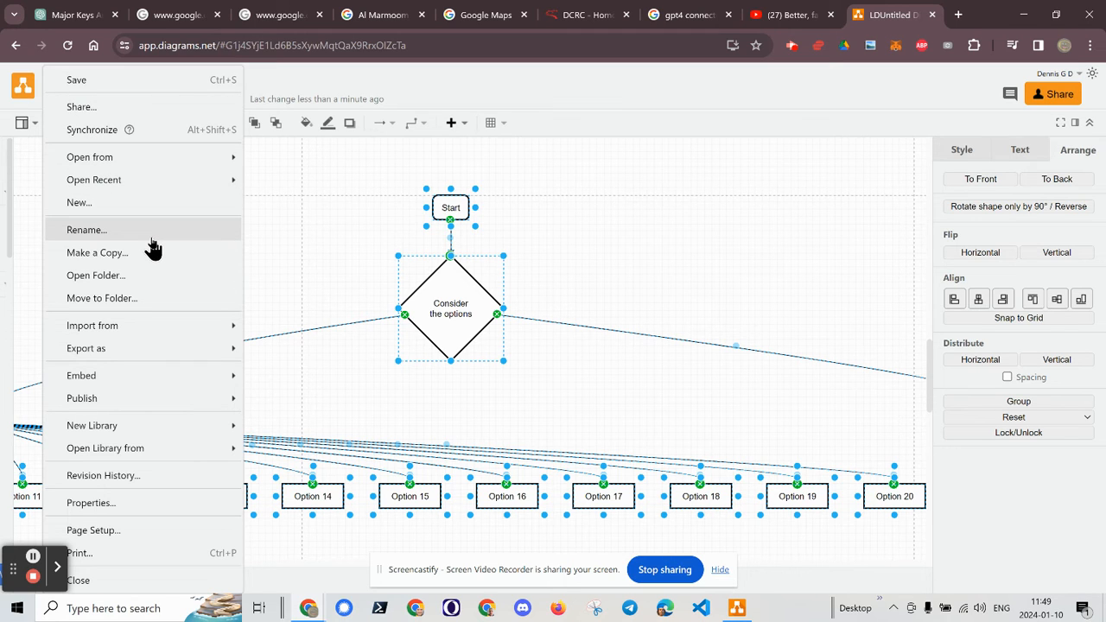
click(143, 207)
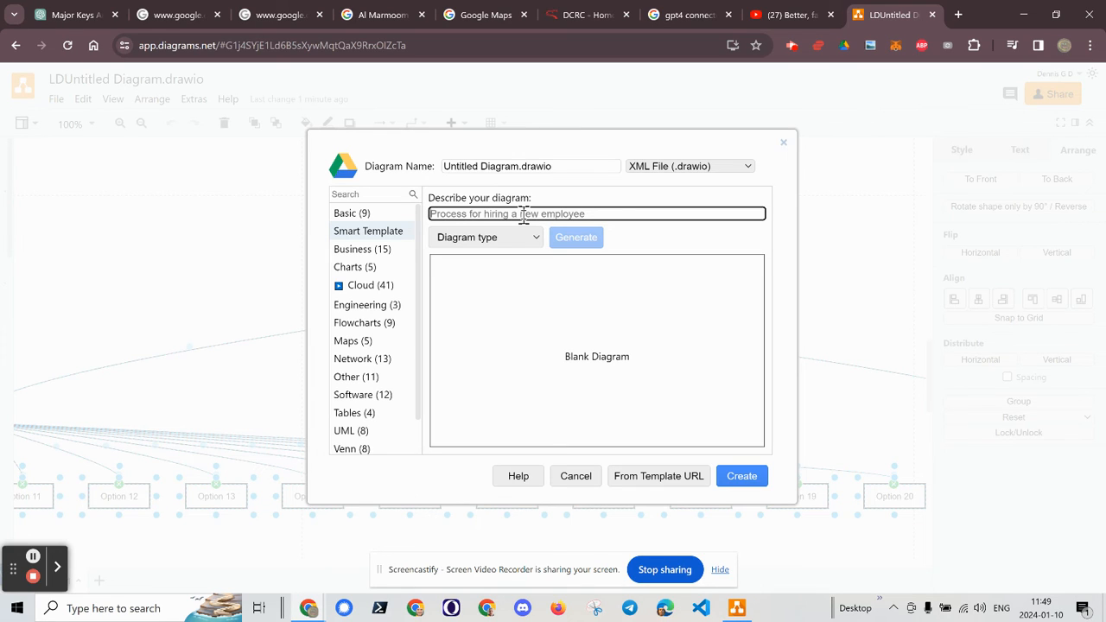
text(han)
key(BackSpace)
key(BackSpace)
key(BackSpace)
text(Percentage of)
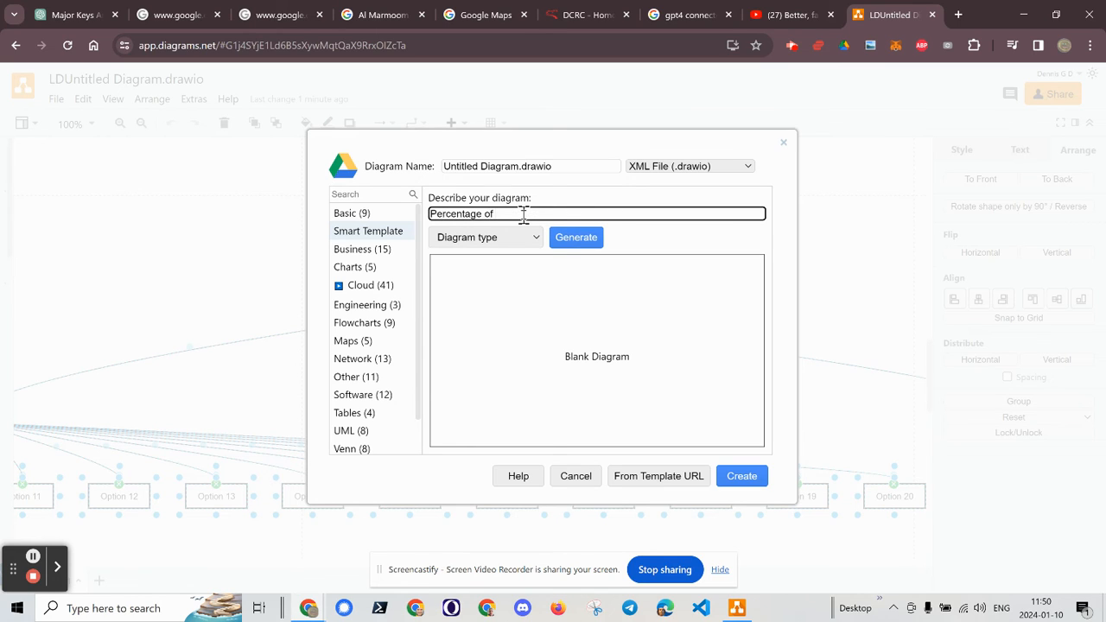
text( people on the planet that understan)
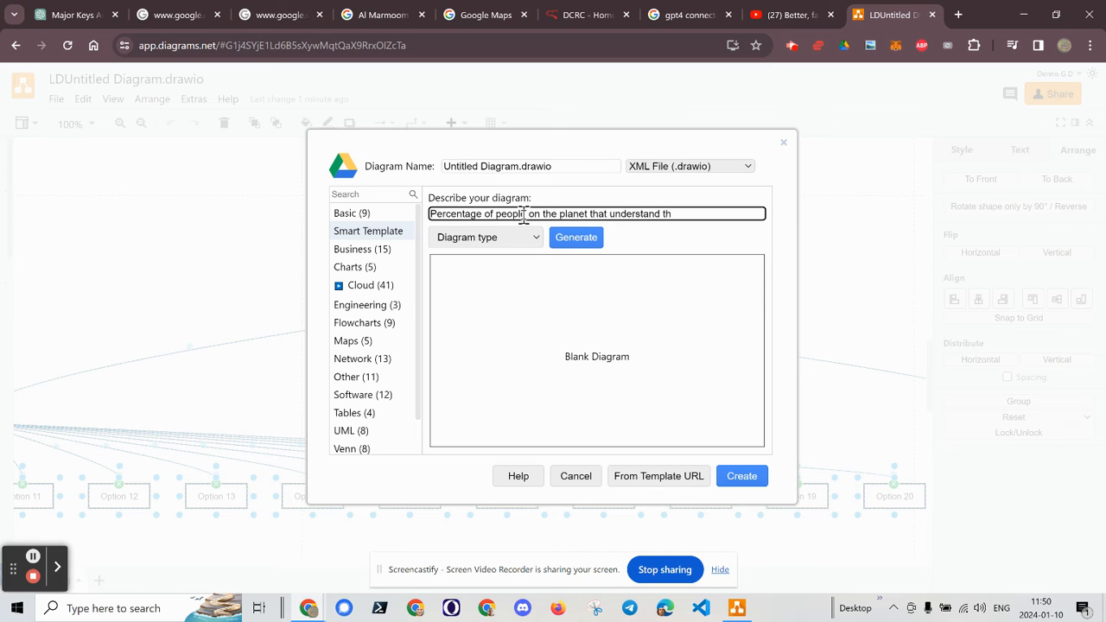
text(d cause and)
text(effect, believe)
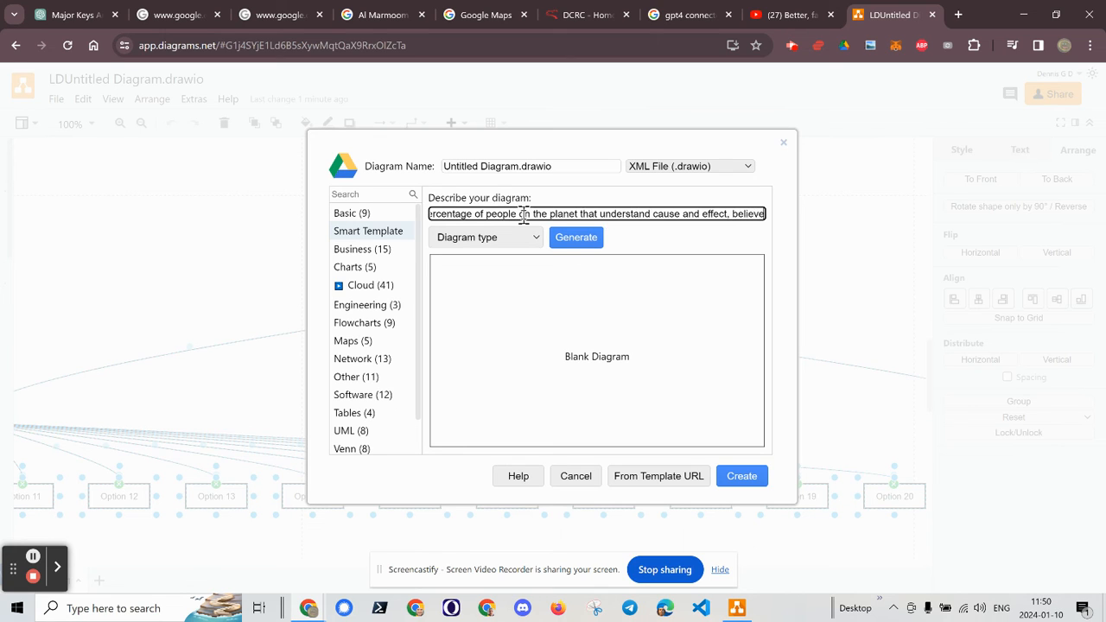
text( in a fl)
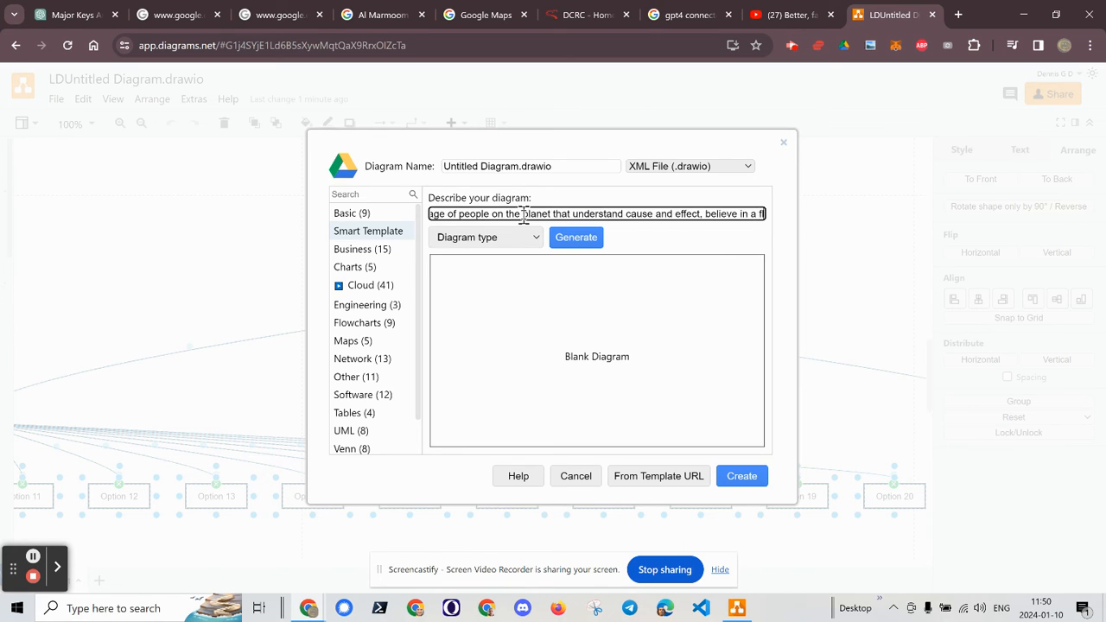
text(at earth and v)
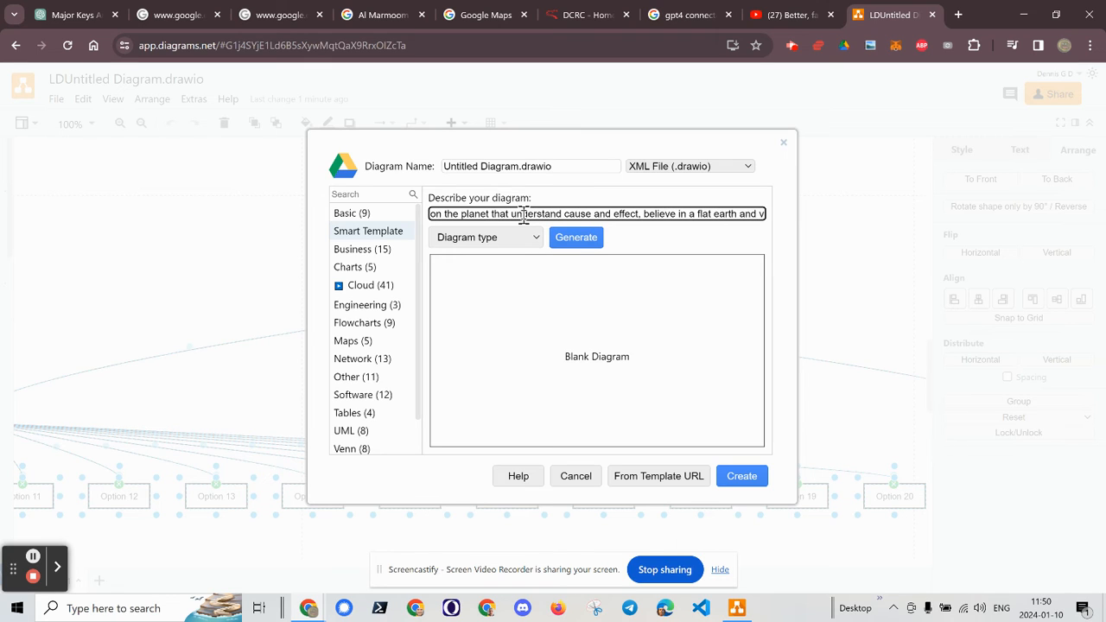
- Finish the description after "flat earth" with ", and percentage of people who dance for rain."
key(BackSpace)
key(BackSpace)
key(BackSpace)
key(BackSpace)
key(BackSpace)
key(BackSpace)
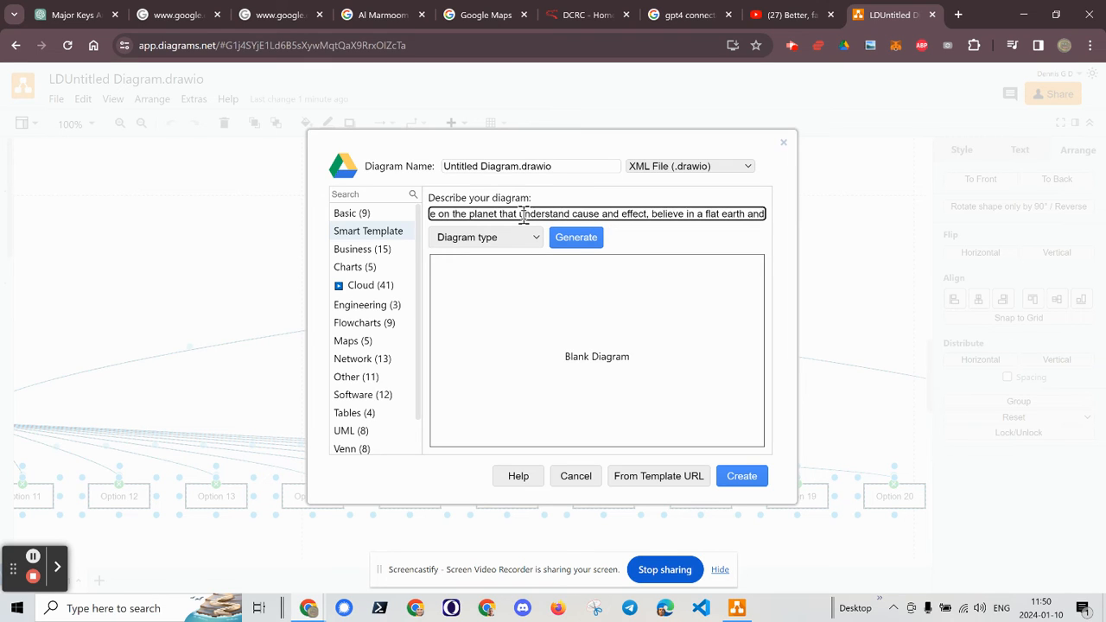
key(BackSpace)
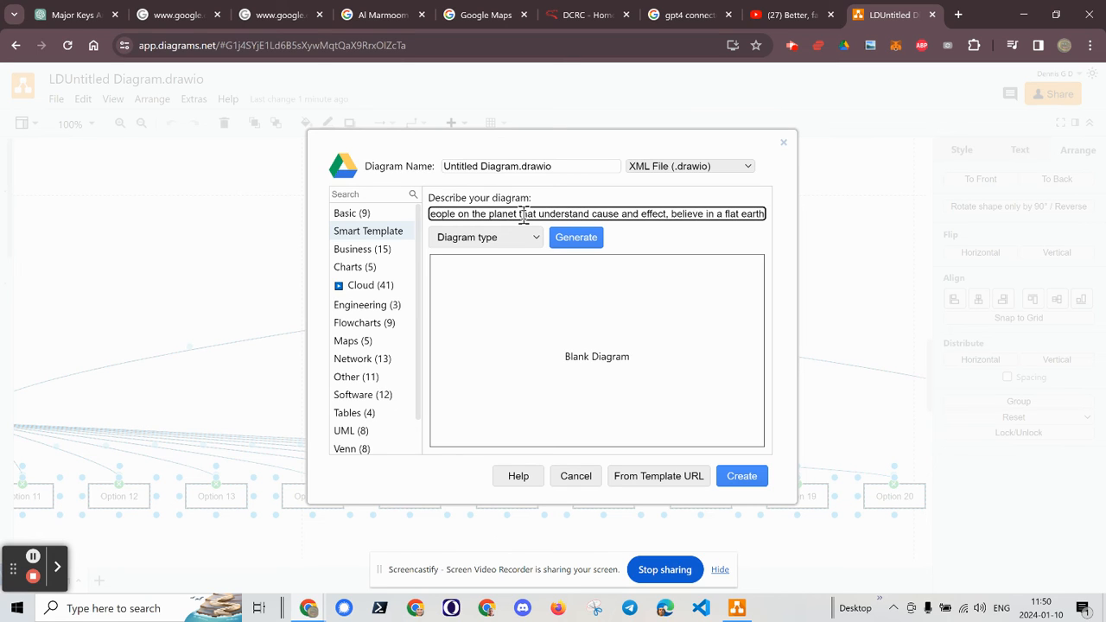
text(, and per)
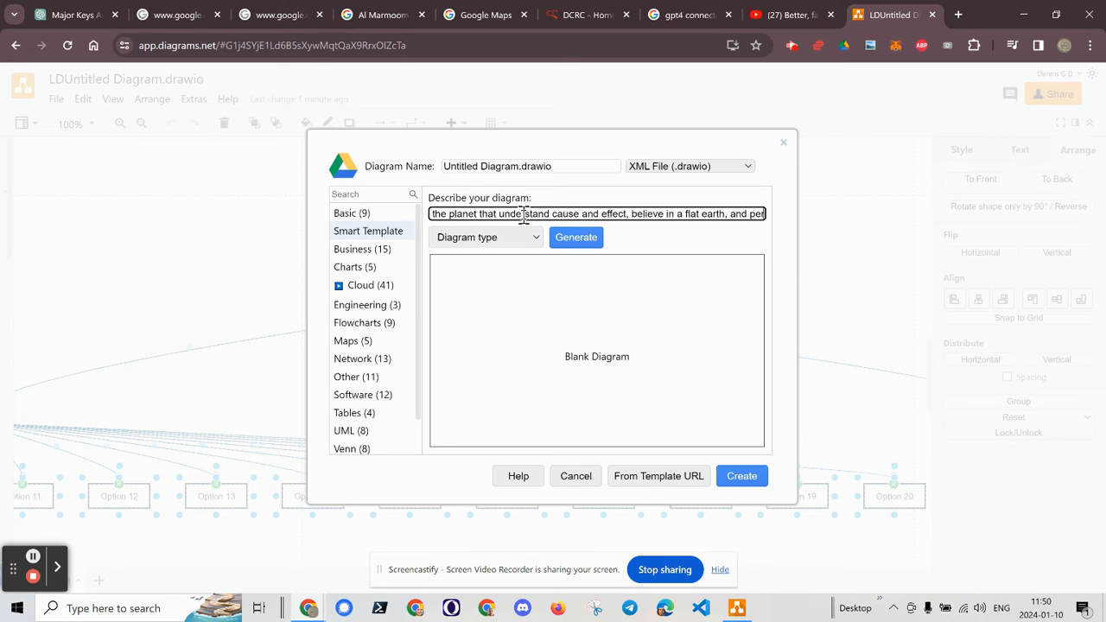
text(centage)
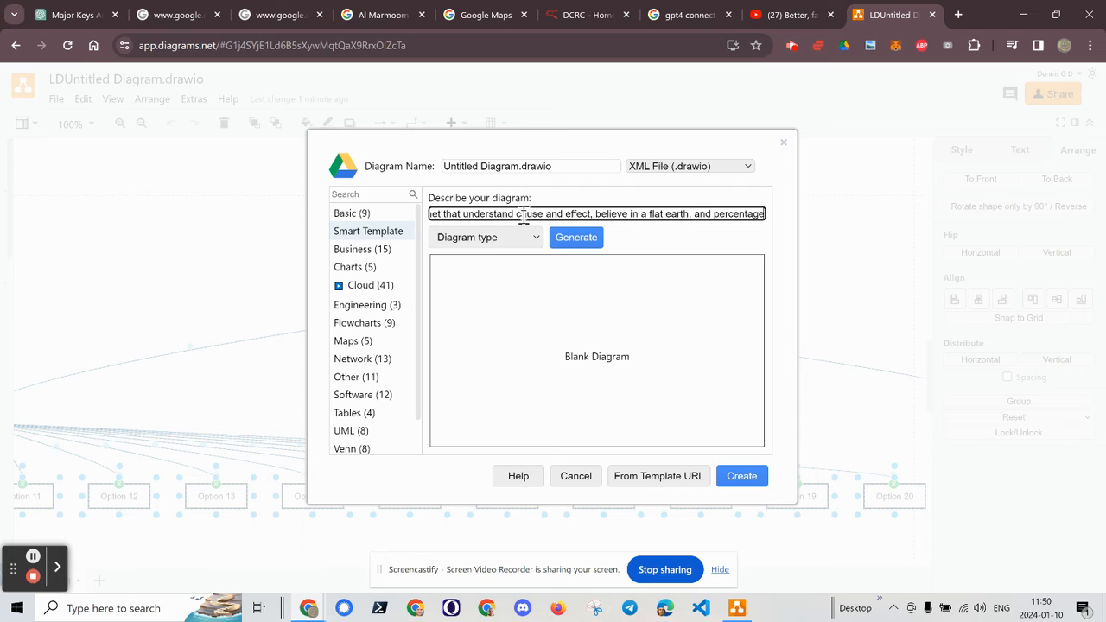
text( of peo)
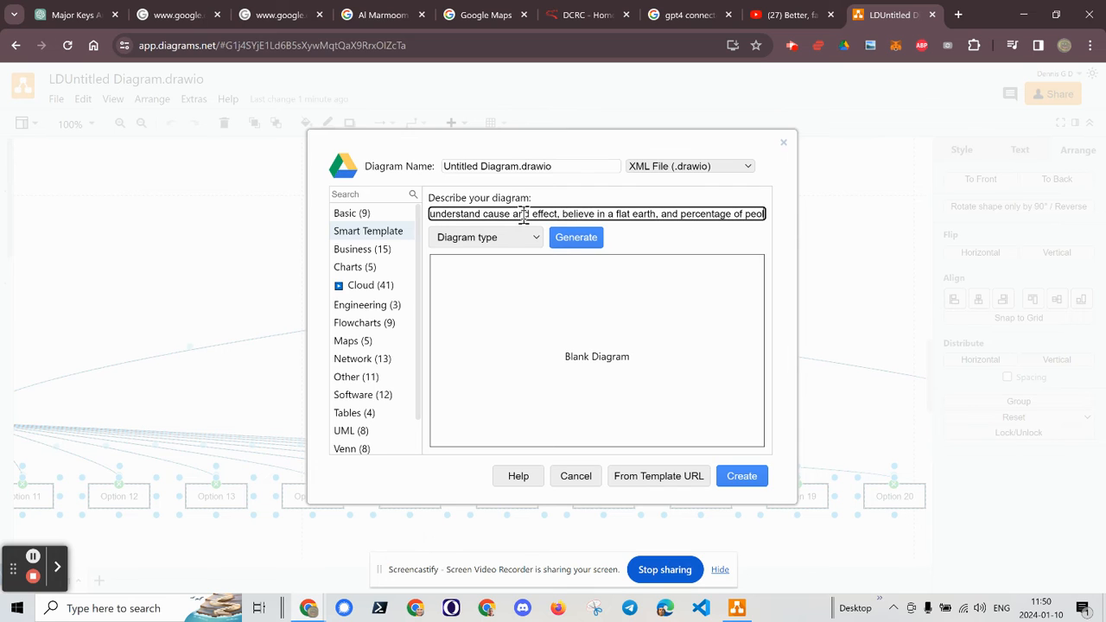
text(ple who)
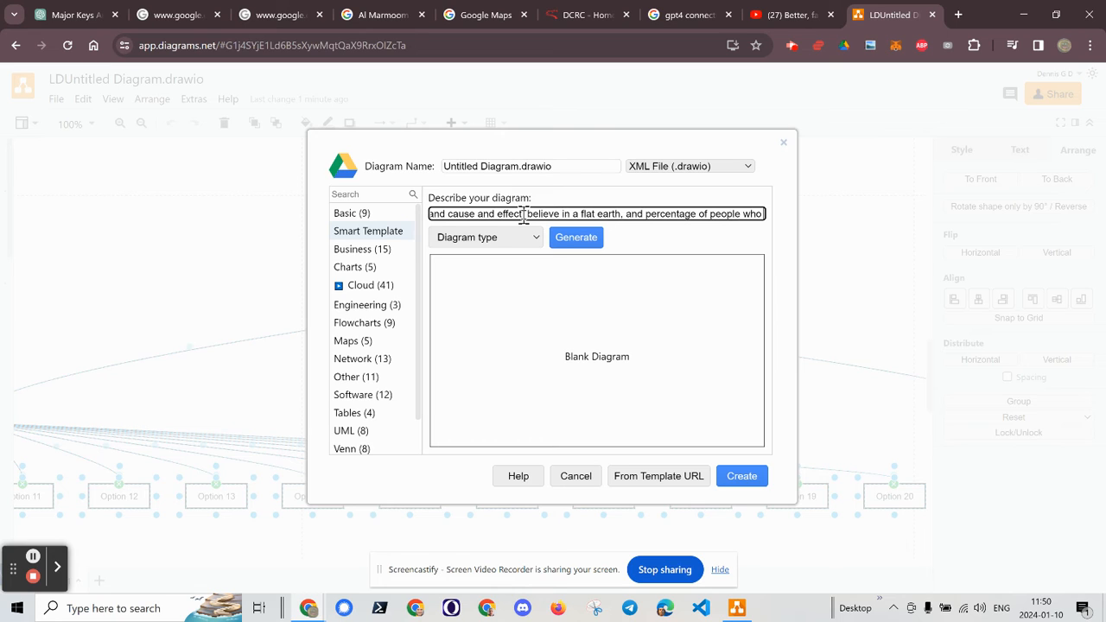
text( dance for ra)
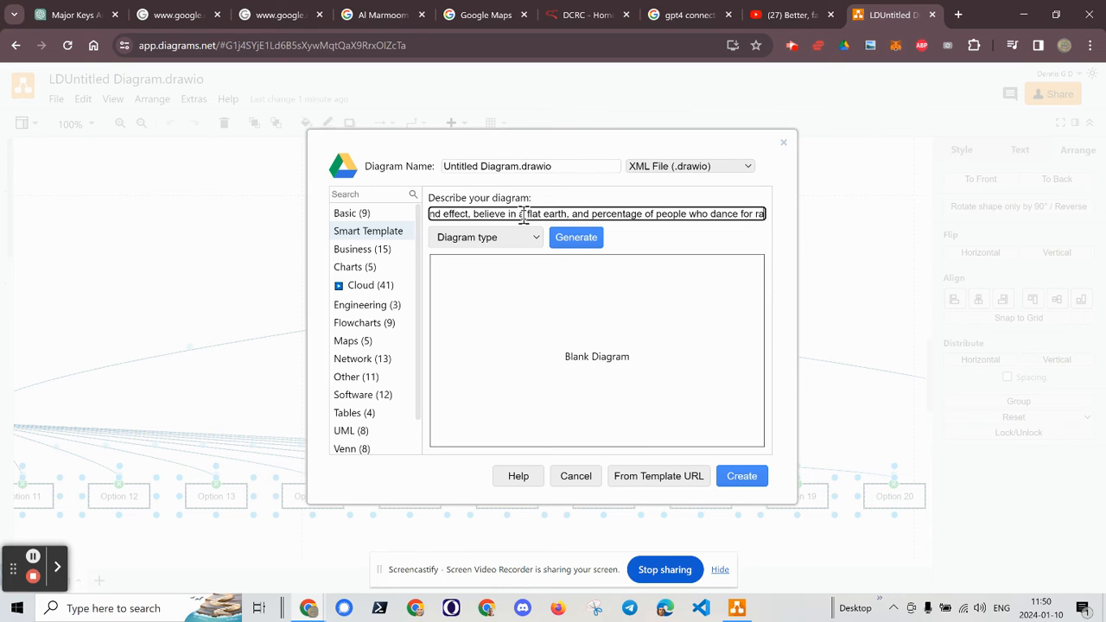
text(in.)
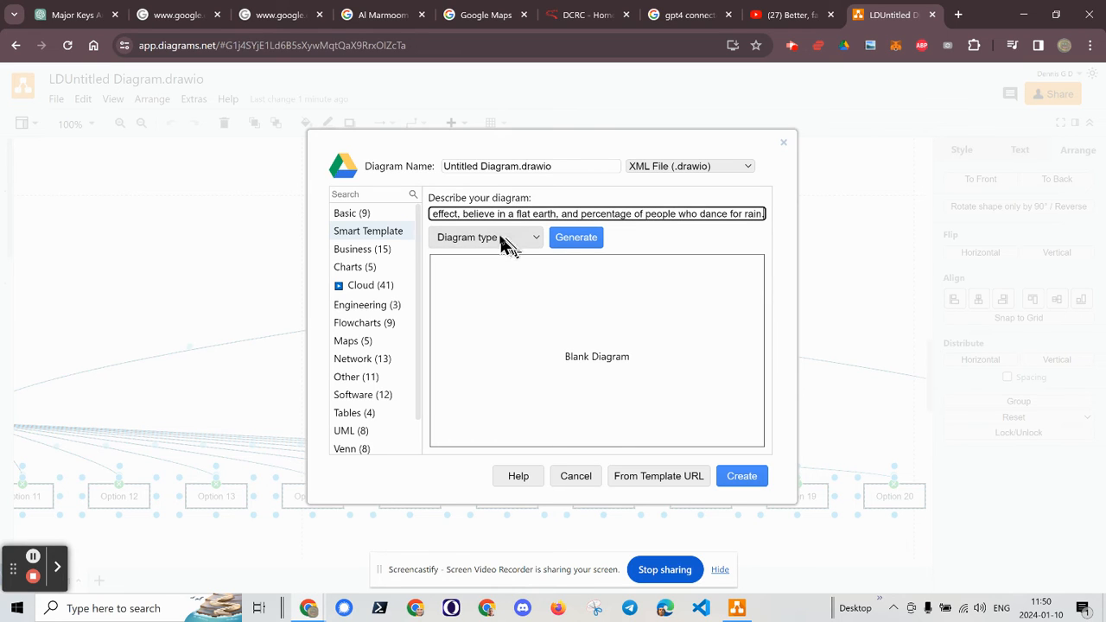
- Generate a Pie diagram from the description and create it in the root folder
click(504, 239)
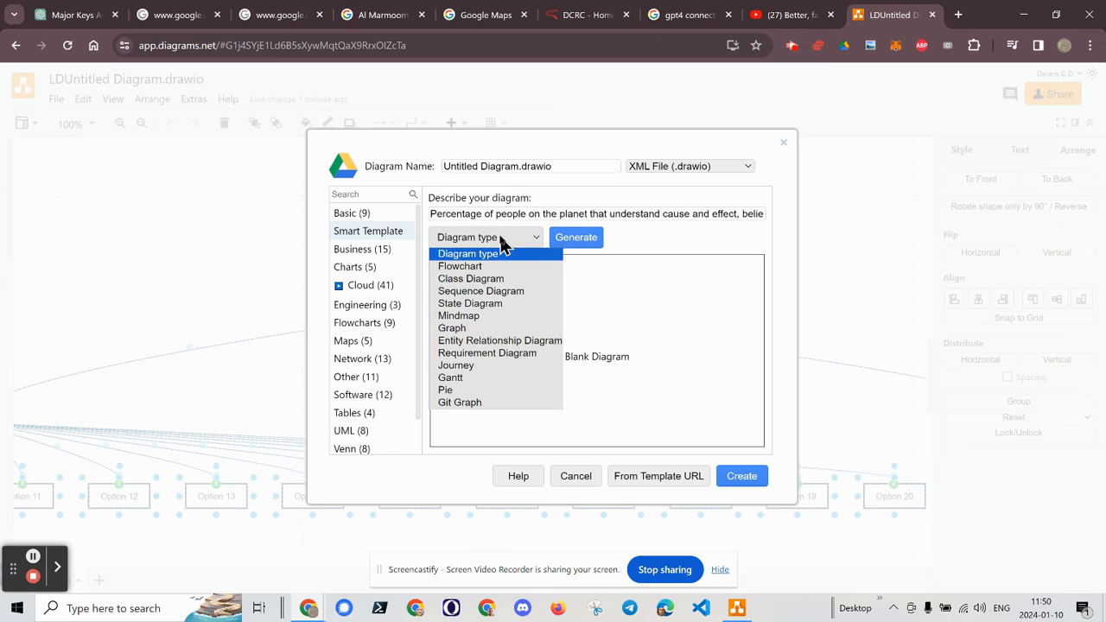
click(504, 393)
click(576, 242)
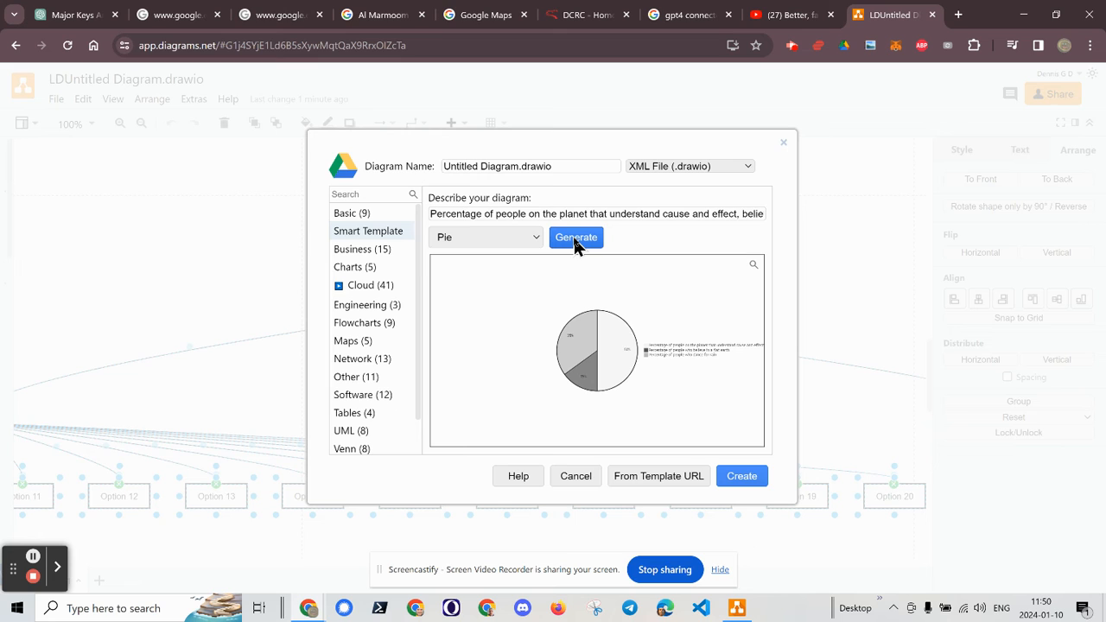
click(747, 484)
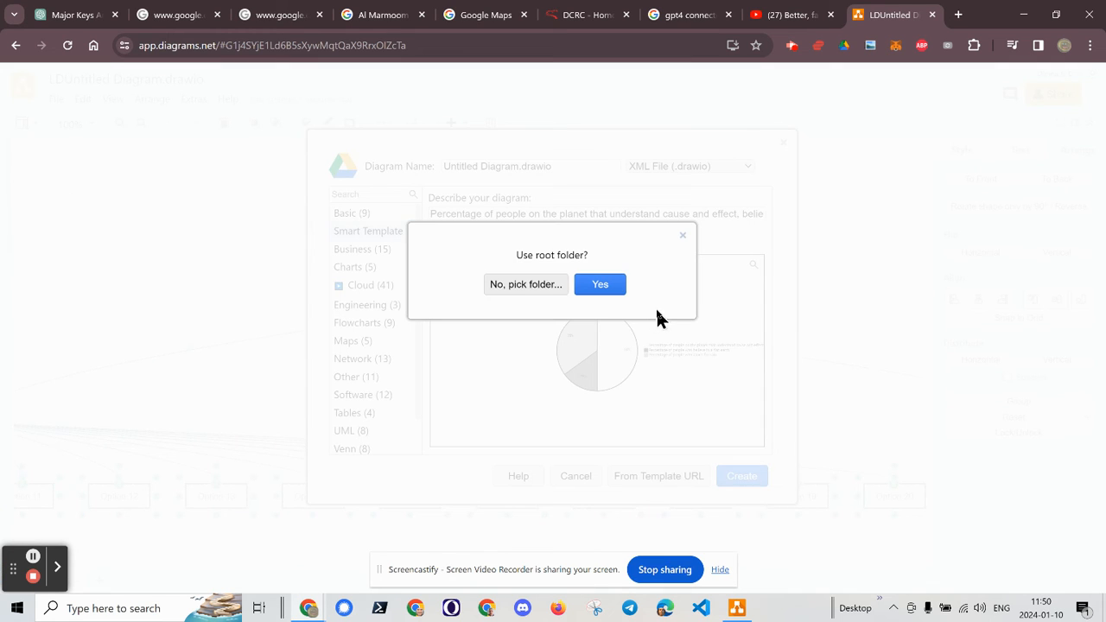
click(601, 285)
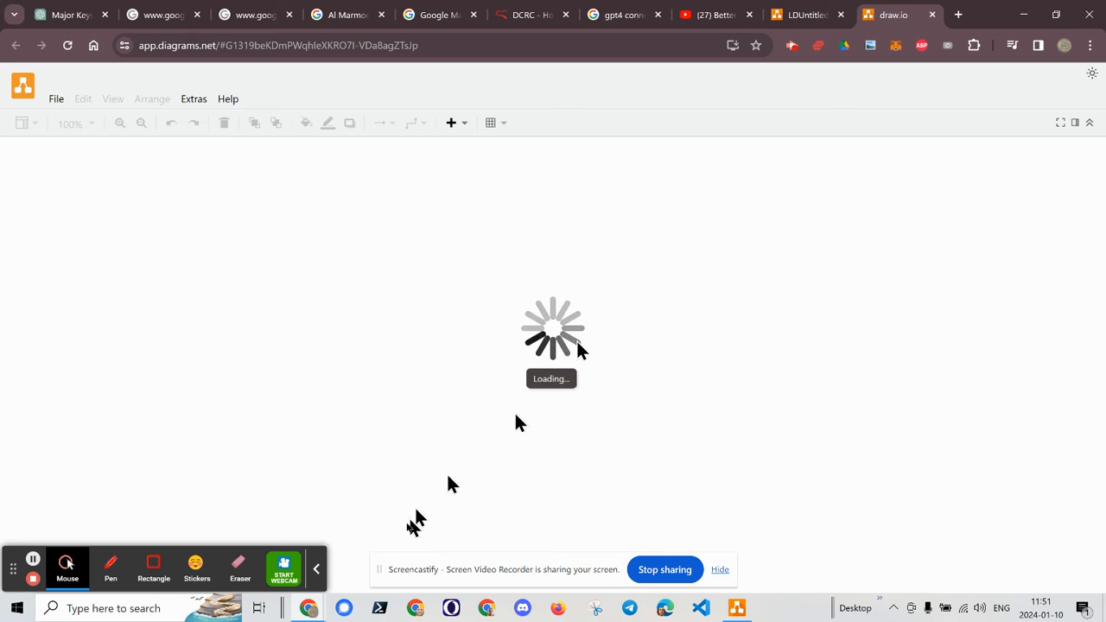
- Open the pie chart's data properties and enlarge the mermaidData text to examine the prompt and the slice values
click(318, 573)
drag(824, 229, 593, 235)
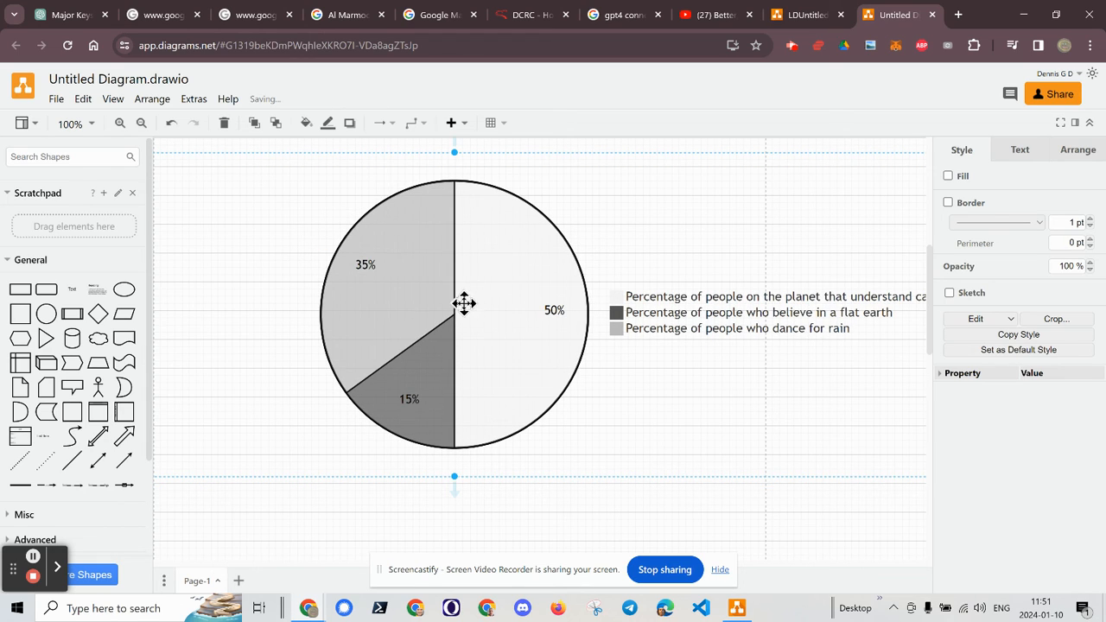
click(982, 320)
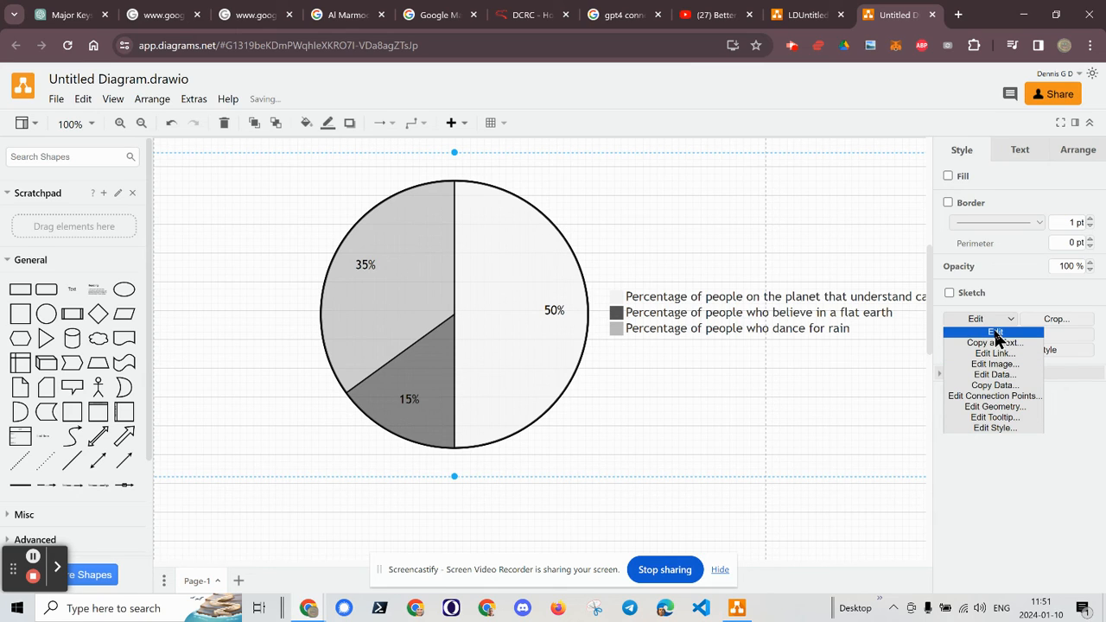
click(997, 341)
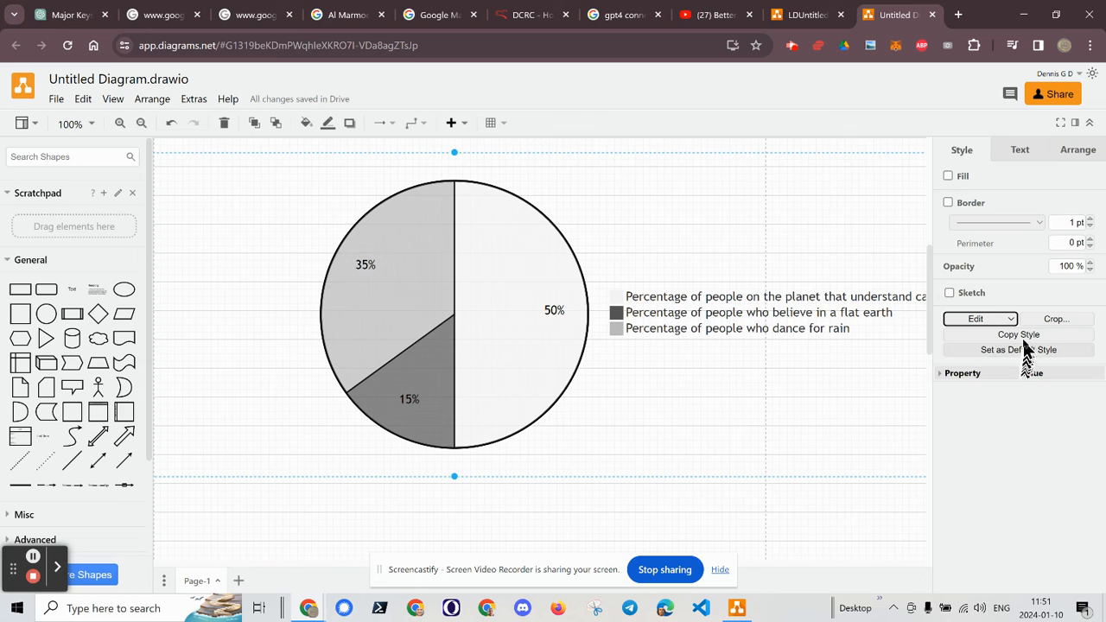
click(985, 320)
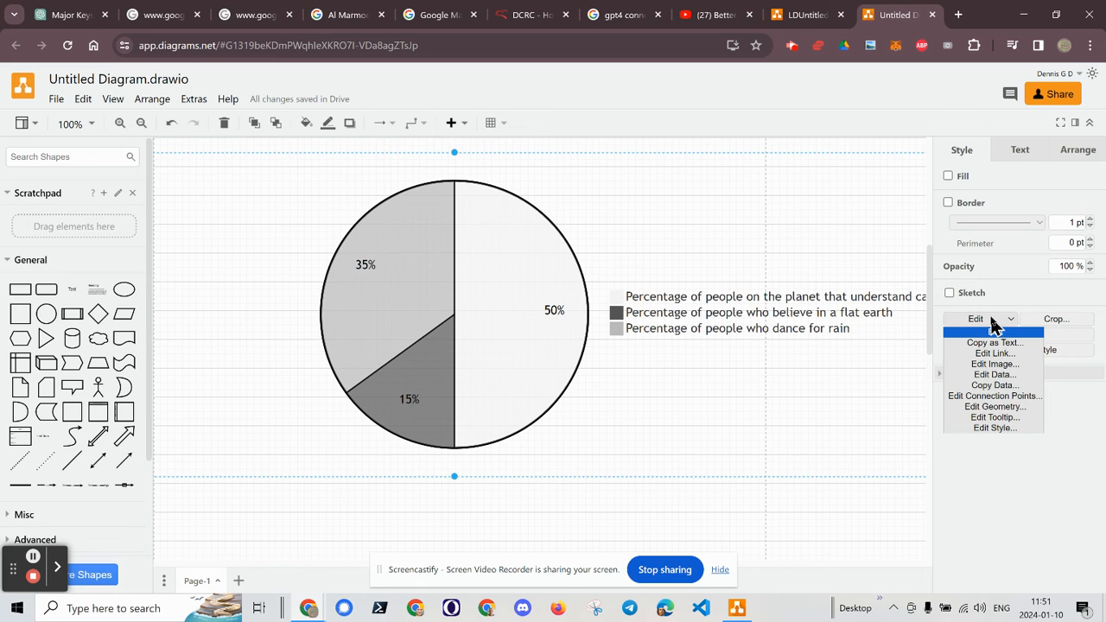
click(994, 374)
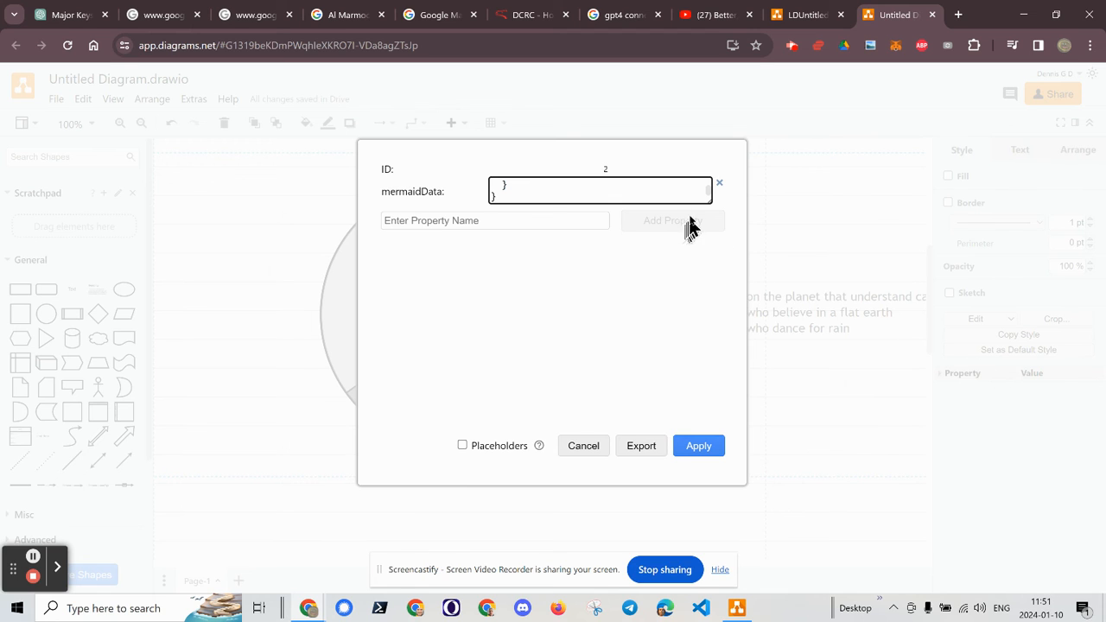
drag(708, 200, 714, 462)
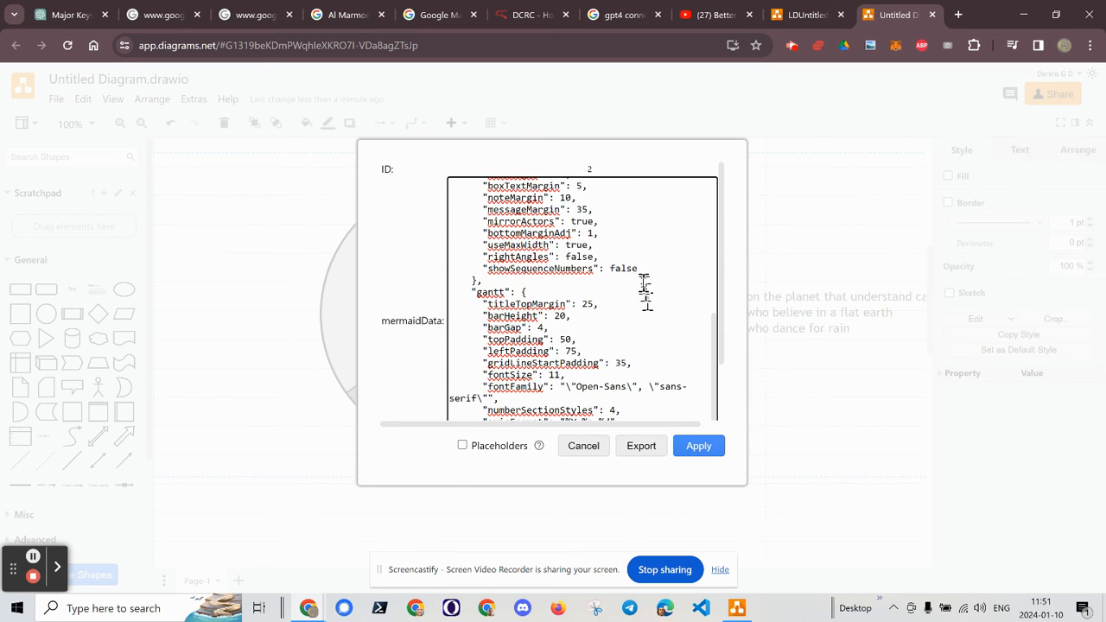
scroll(644, 288, up, 5)
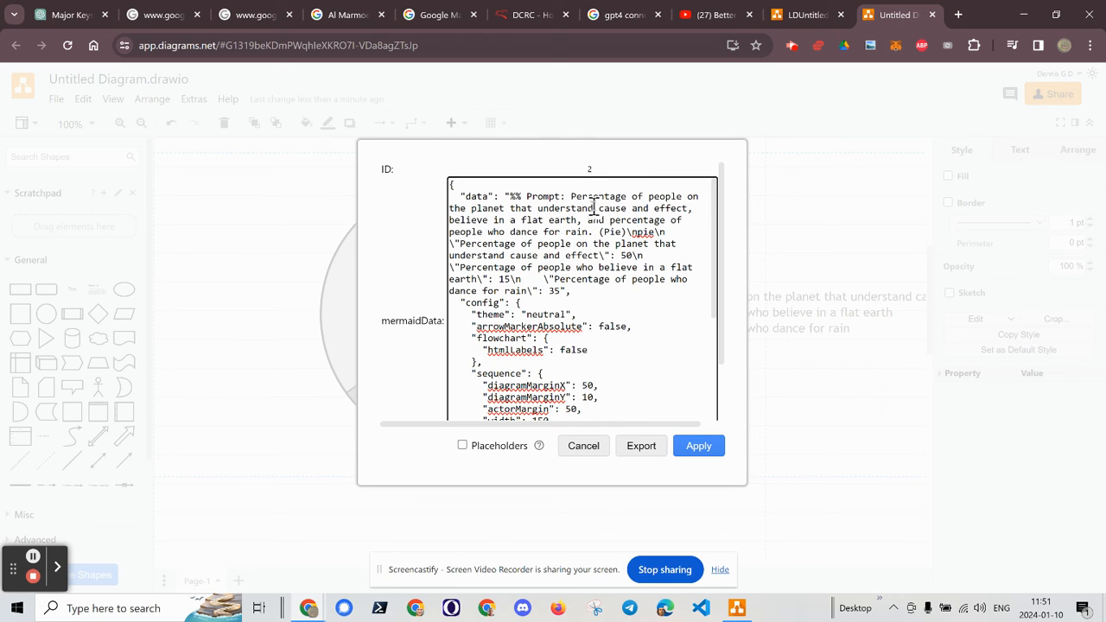
drag(570, 197, 593, 231)
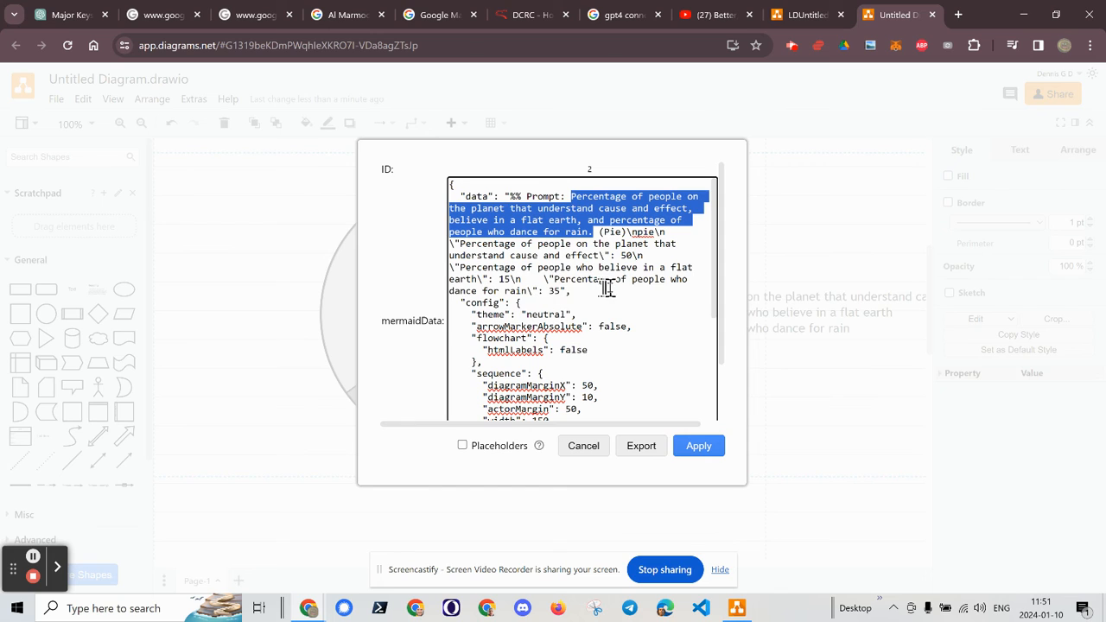
drag(498, 279, 541, 293)
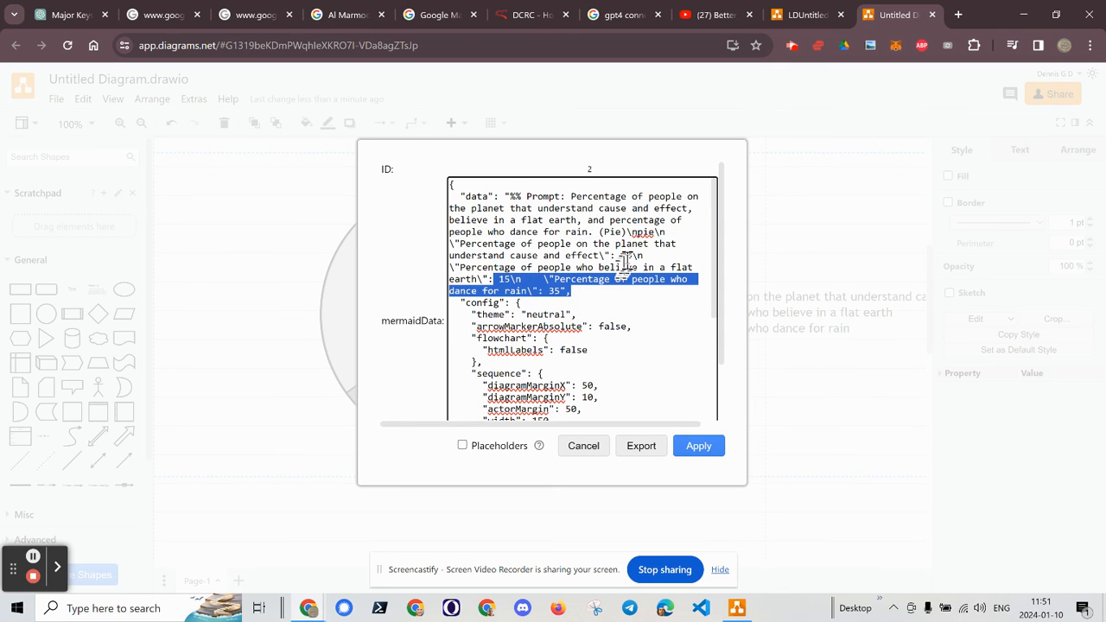
- Try changing the mermaidData values to 60 for cause and effect and 25 for dancing for rain, and apply them
click(625, 256)
key(BackSpace)
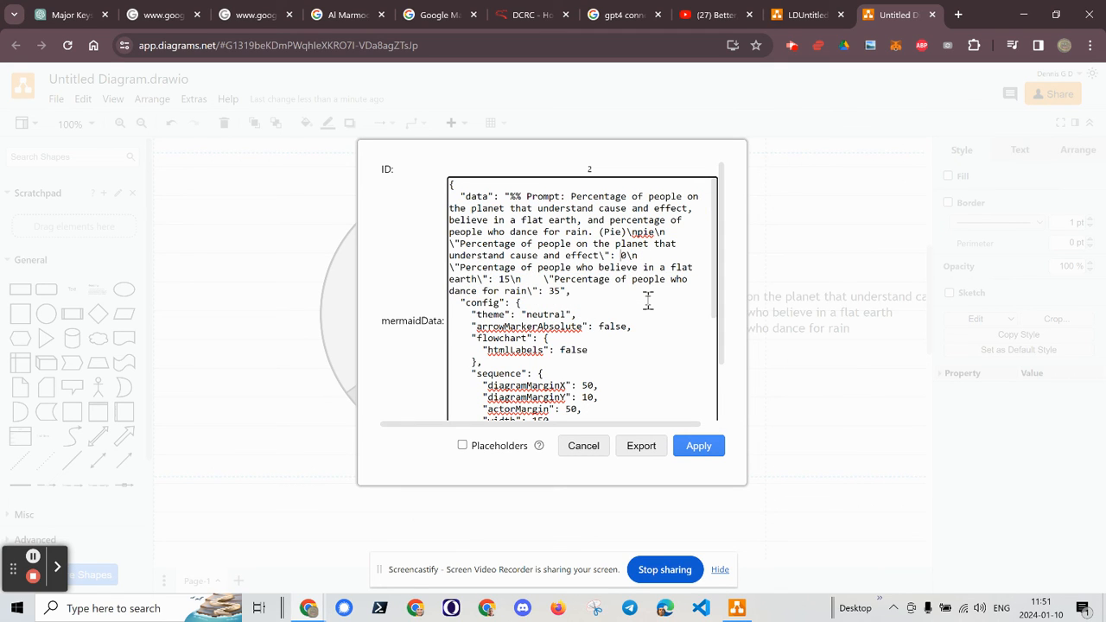
text(6)
key(BackSpace)
text(2)
click(704, 451)
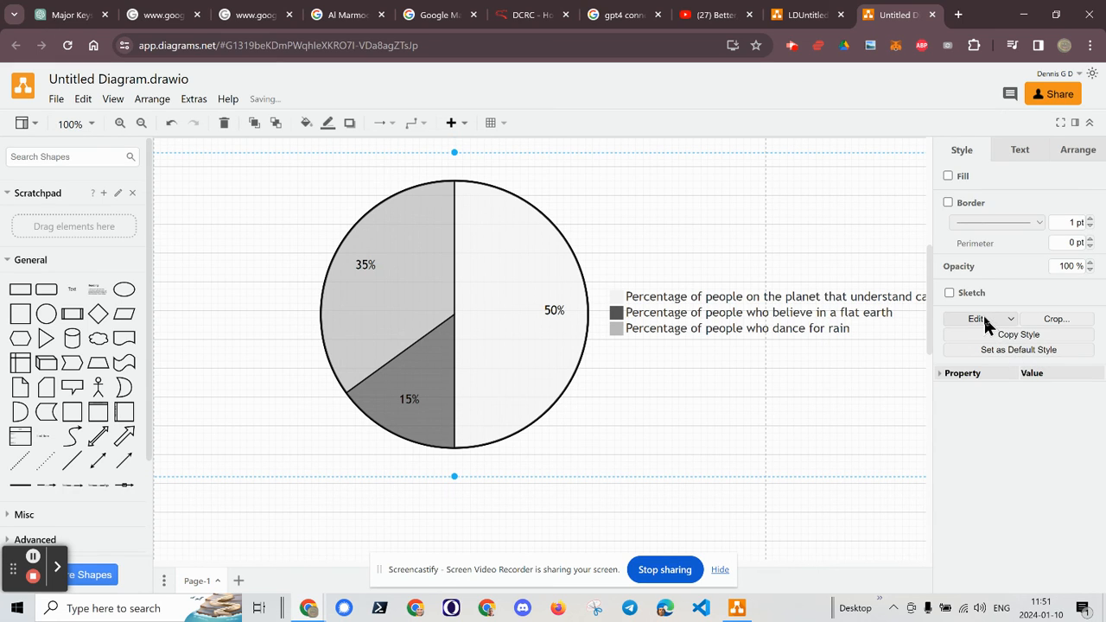
- Edit the chart's Mermaid code to 50 for cause and effect, 30 for flat earth and 15 for dancing for rain, and apply it
double_click(563, 311)
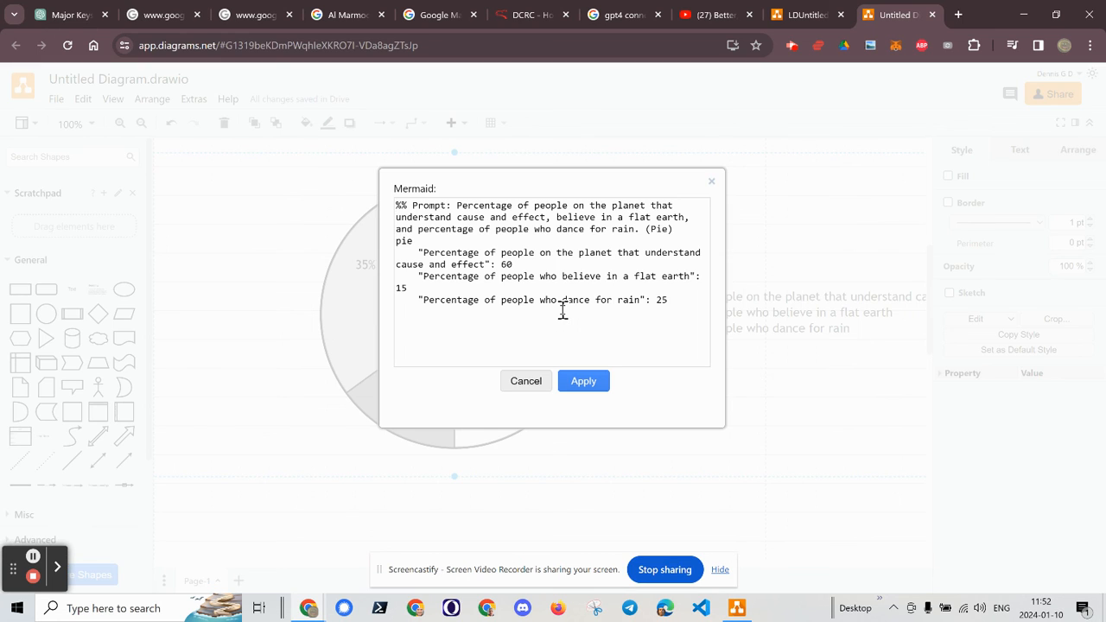
click(508, 264)
key(BackSpace)
text(5)
key(BackSpace)
key(BackSpace)
text(3)
click(588, 381)
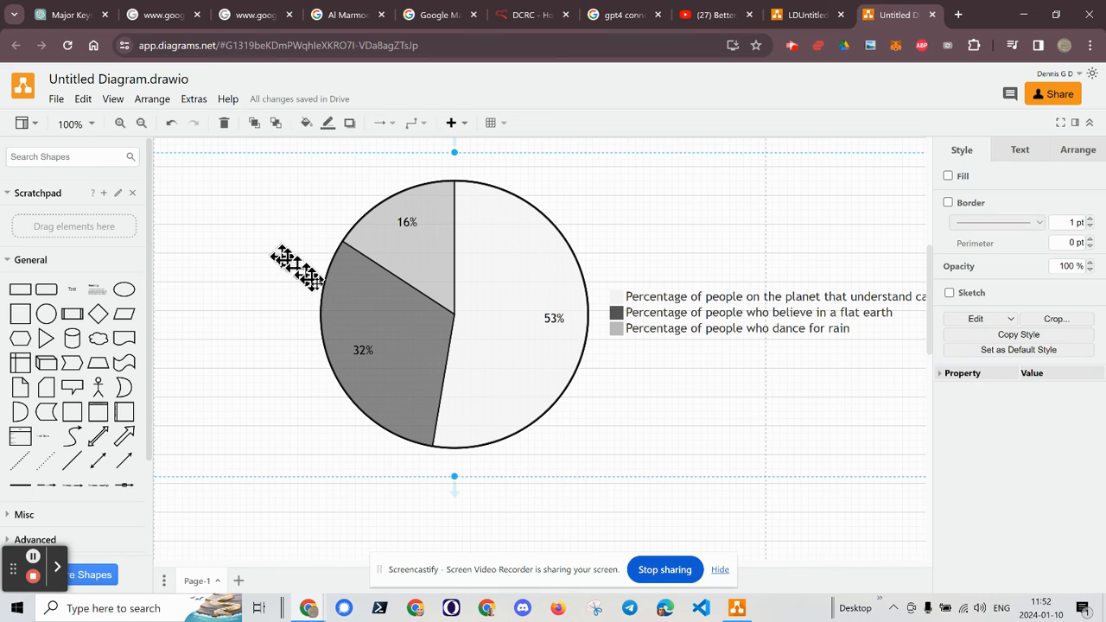
mouse_move(506, 300)
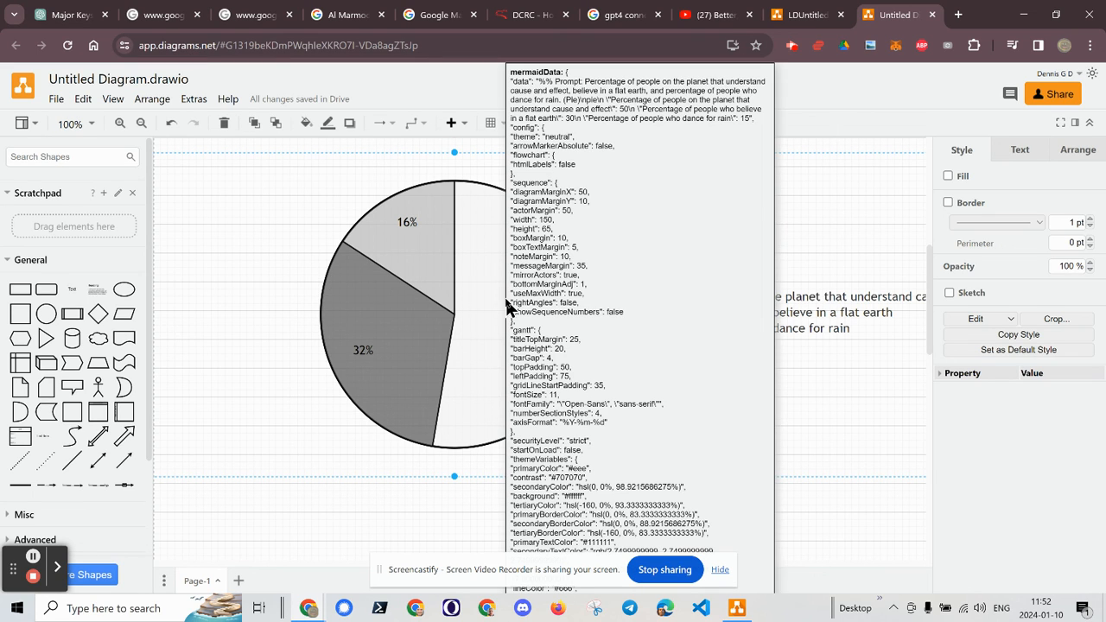